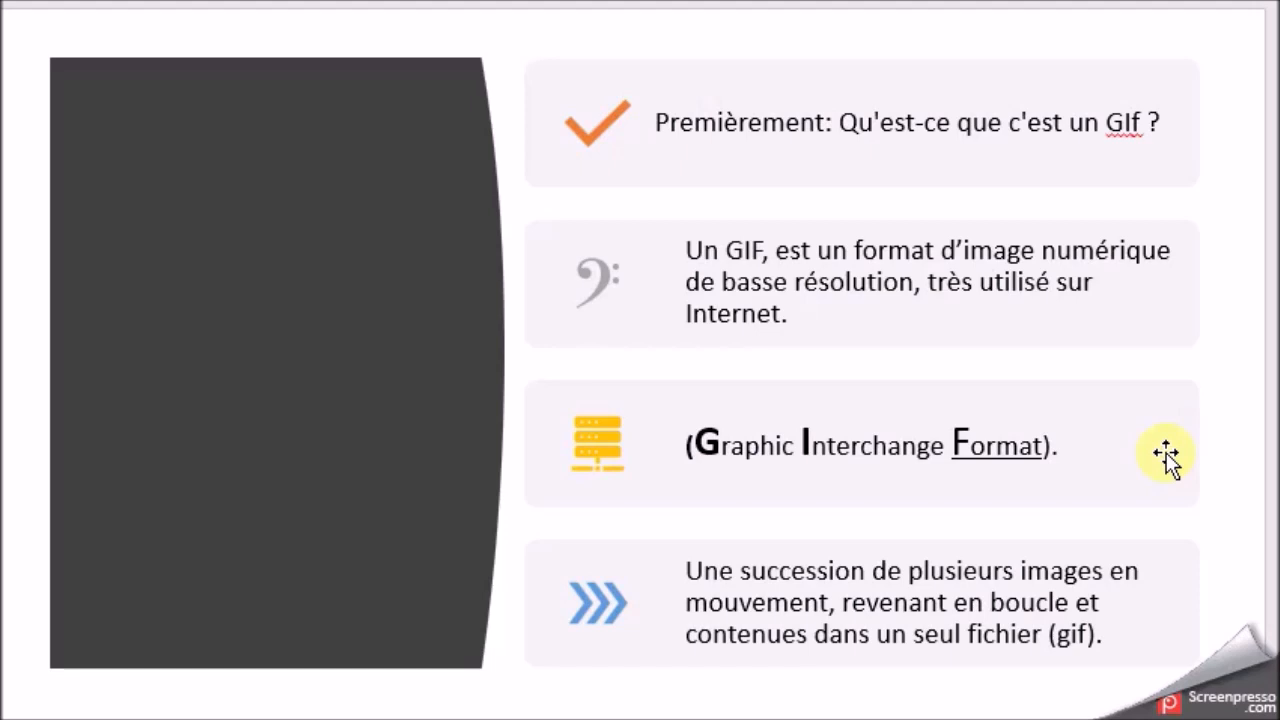
left_click(1166, 455)
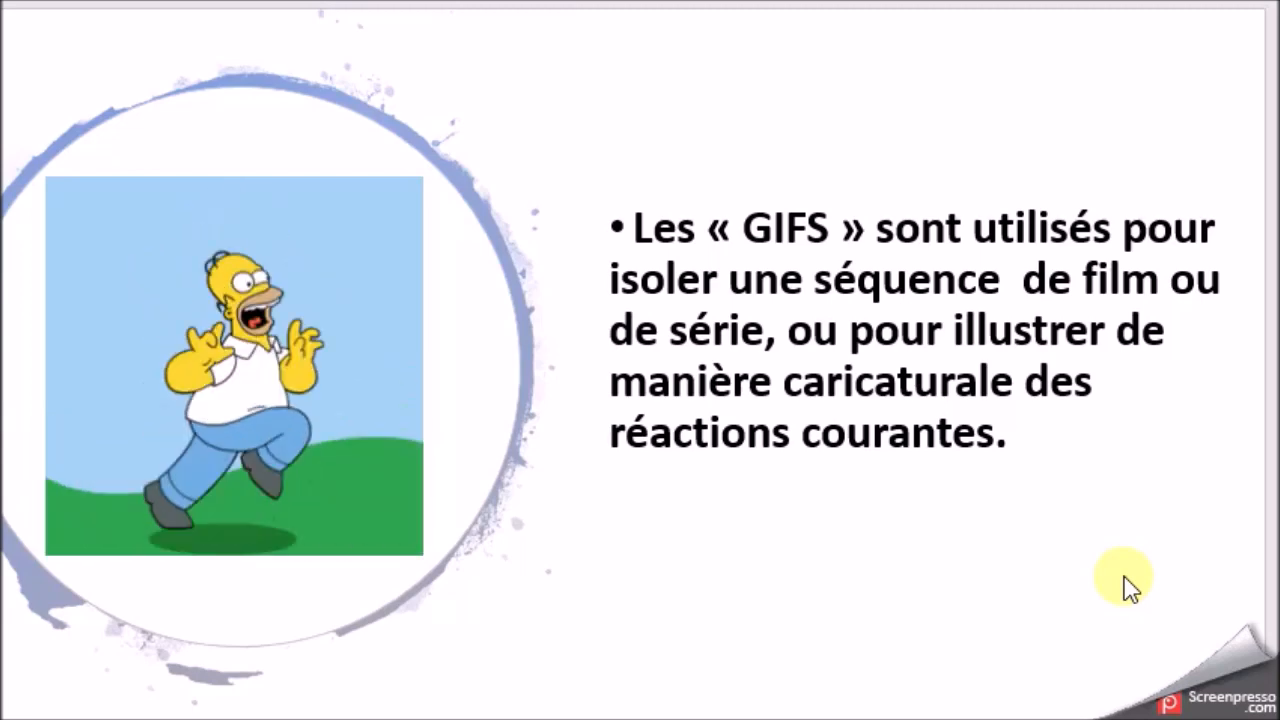
left_click(1033, 573)
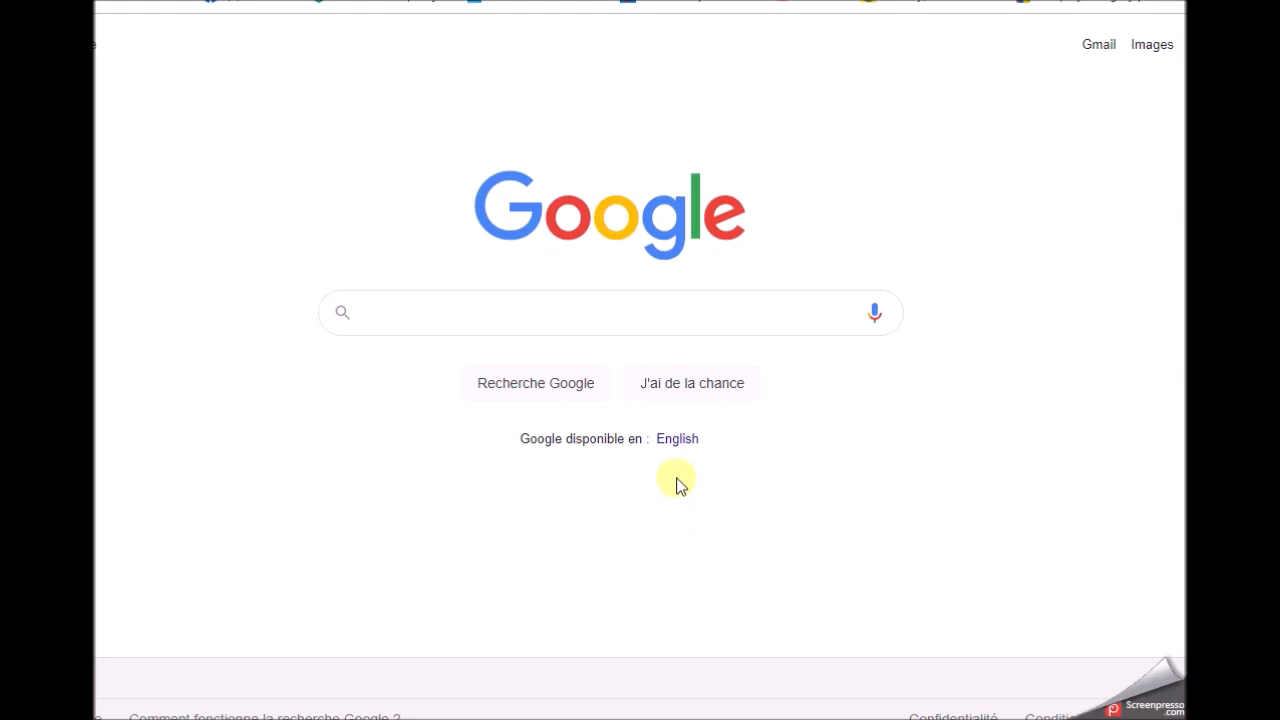
Step: Search Google for giphy and open the official GIPHY website from the results
left_click(455, 323)
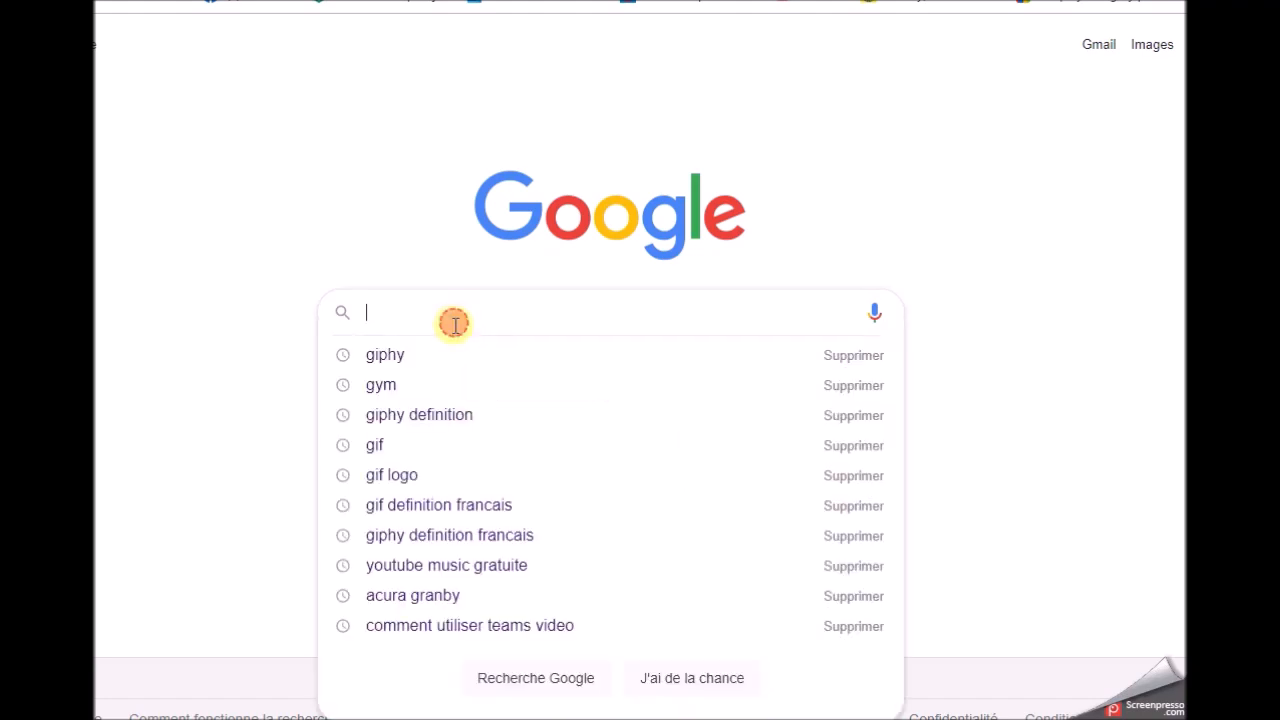
left_click(410, 360)
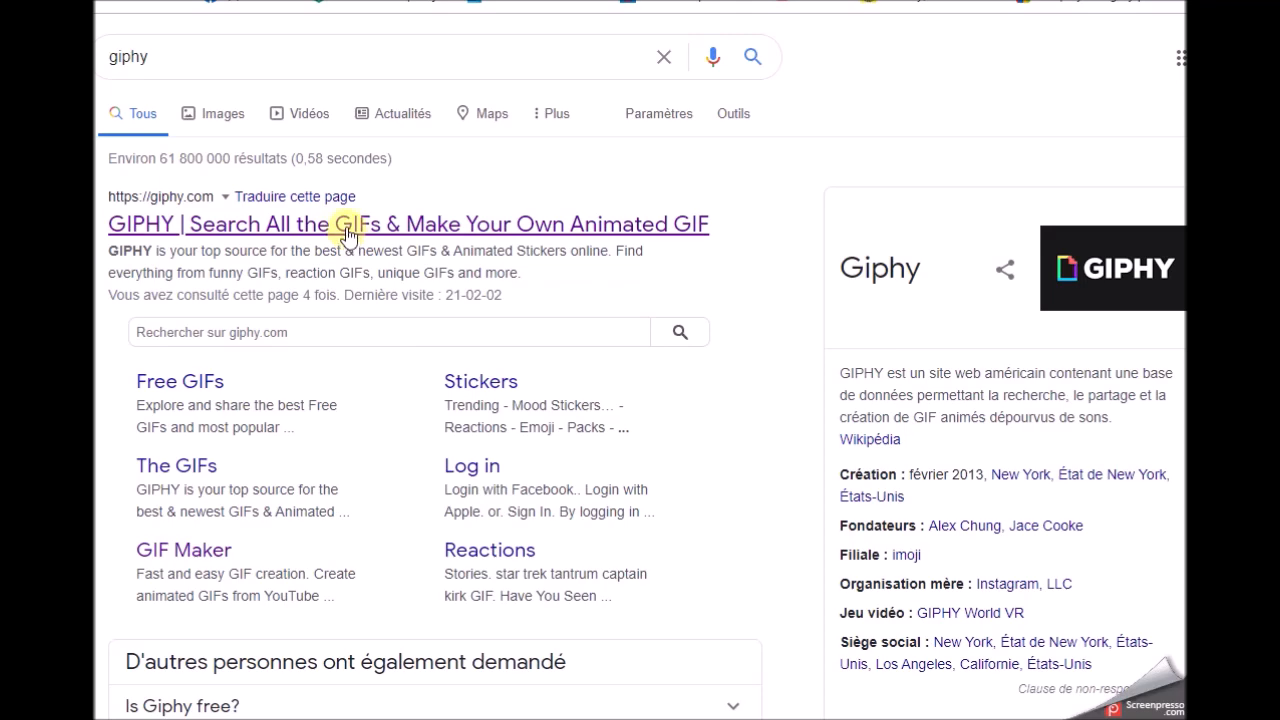
left_click(346, 232)
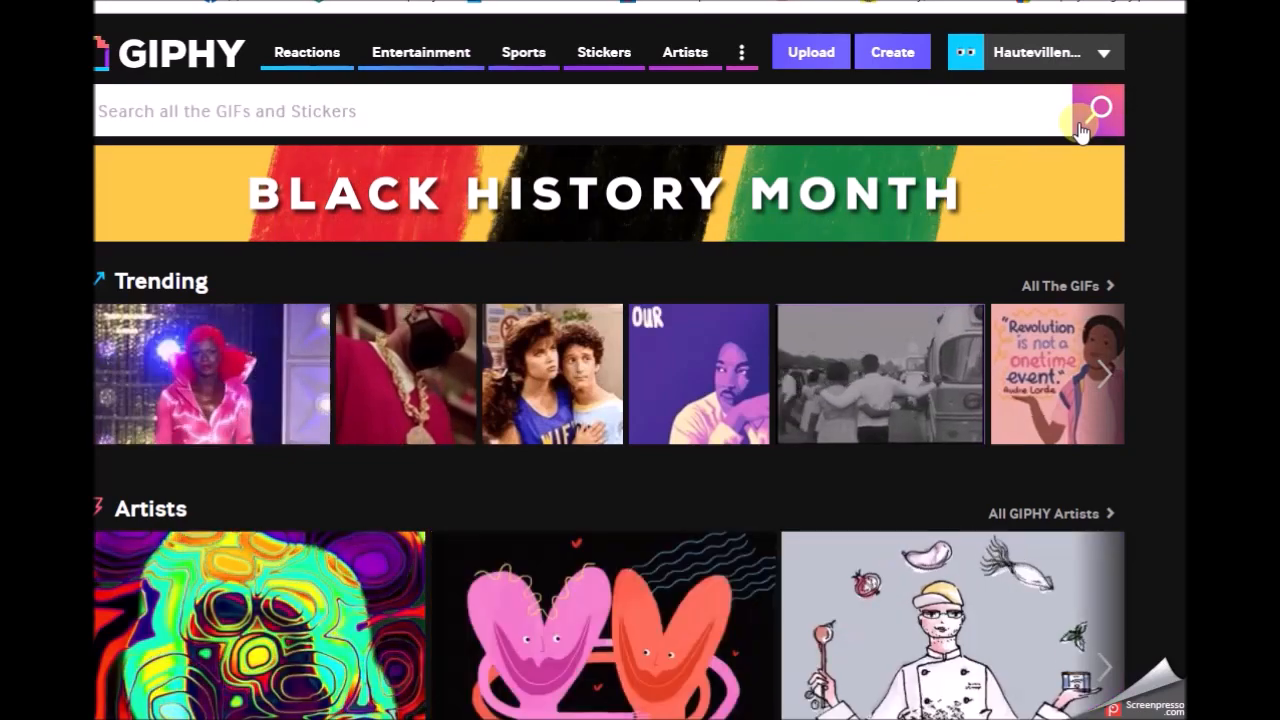
Step: Start a new sticker in GIPHY Create and load the image file Moi
mouse_move(1054, 64)
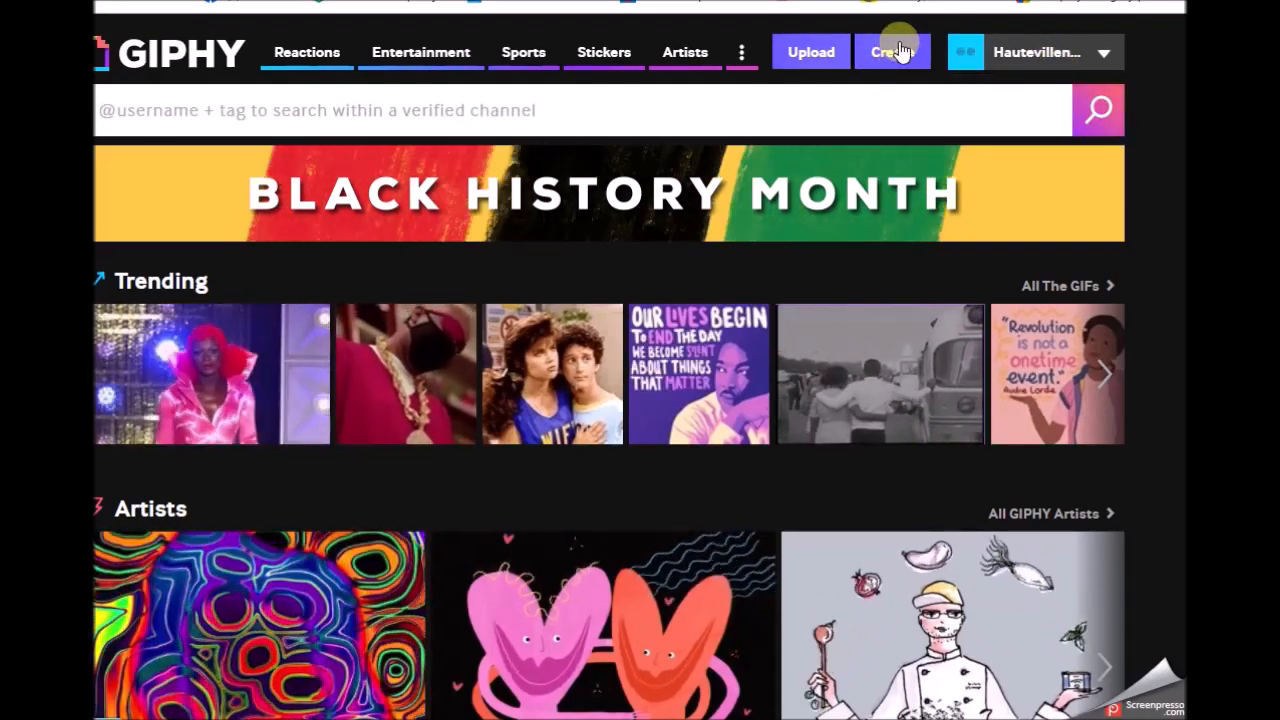
left_click(743, 58)
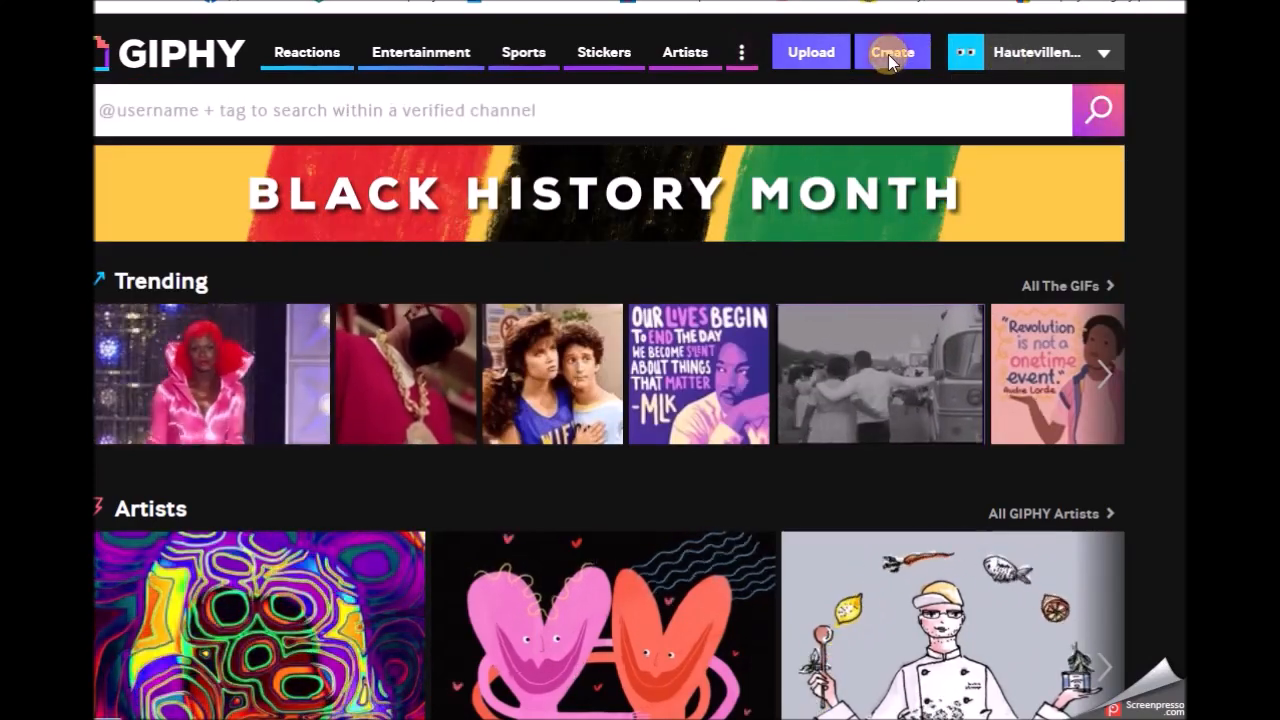
left_click(890, 56)
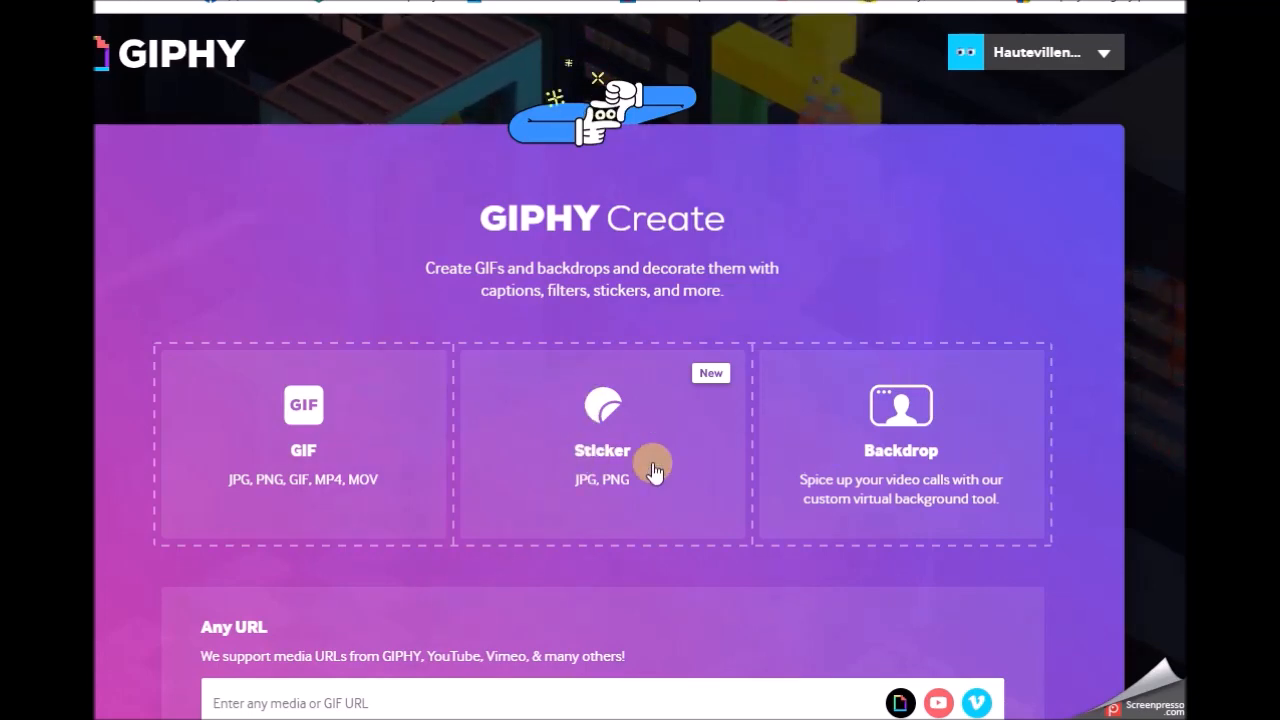
left_click(629, 432)
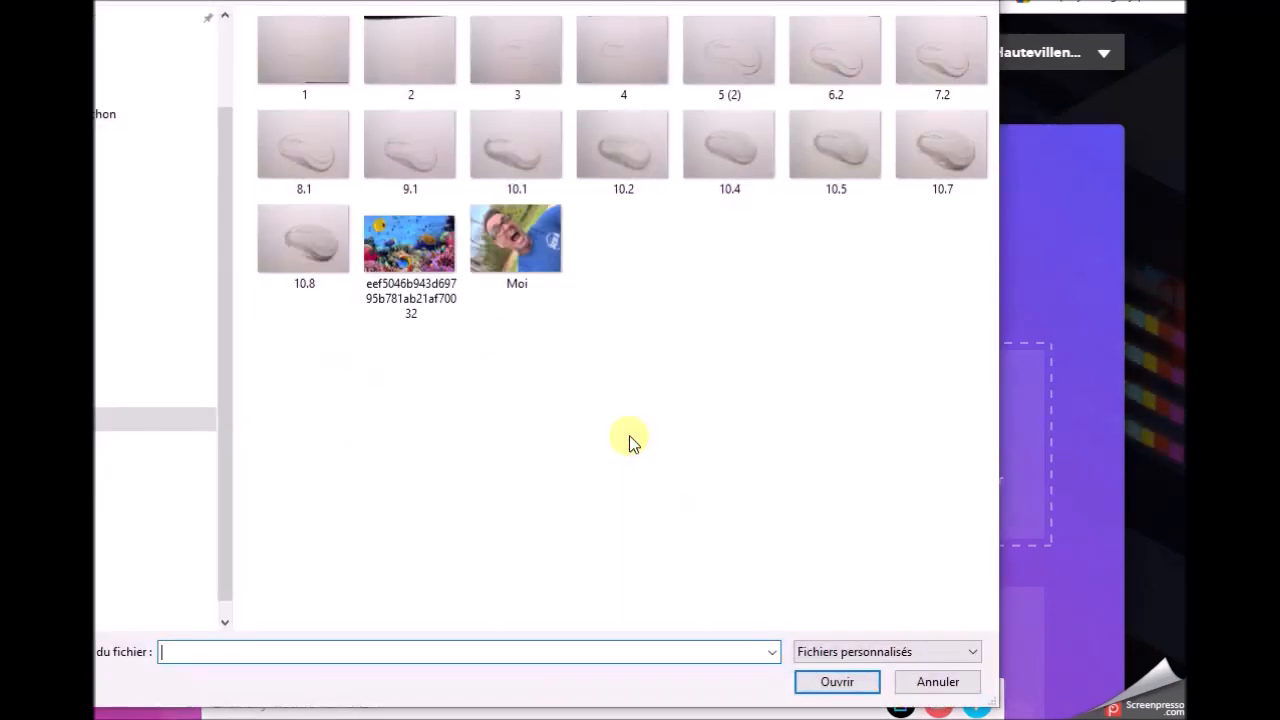
left_click(513, 233)
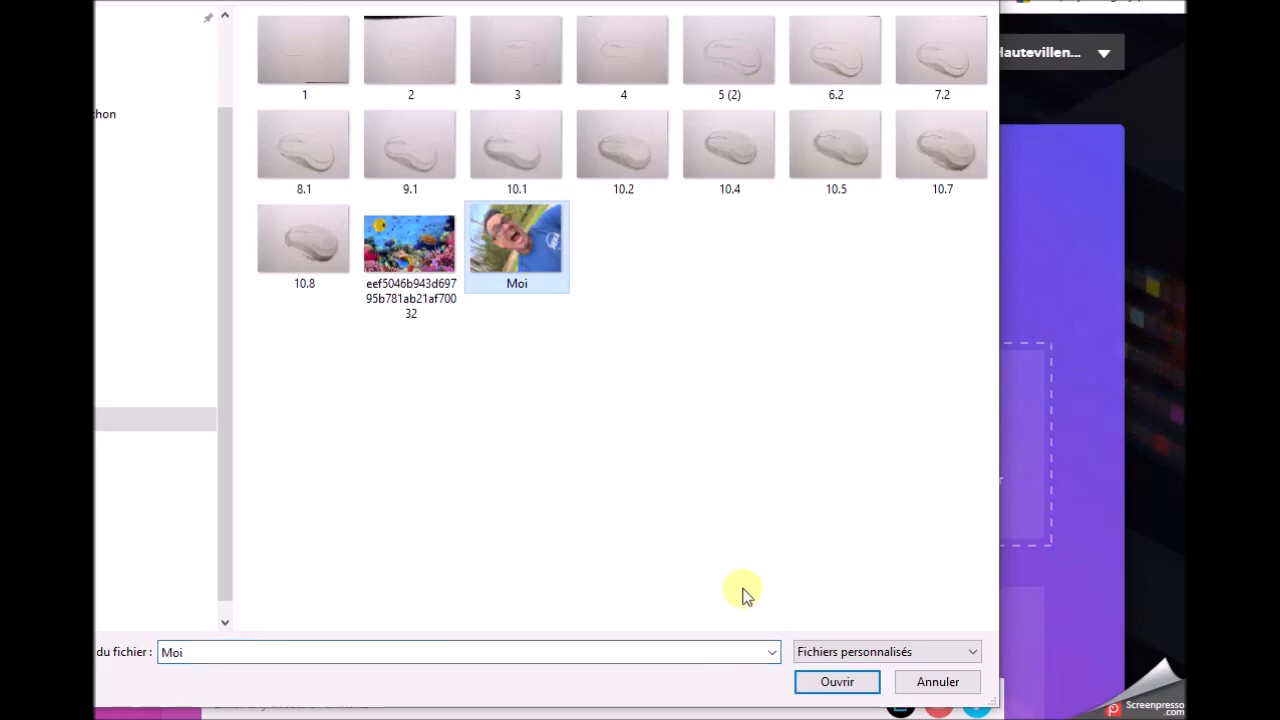
left_click(836, 681)
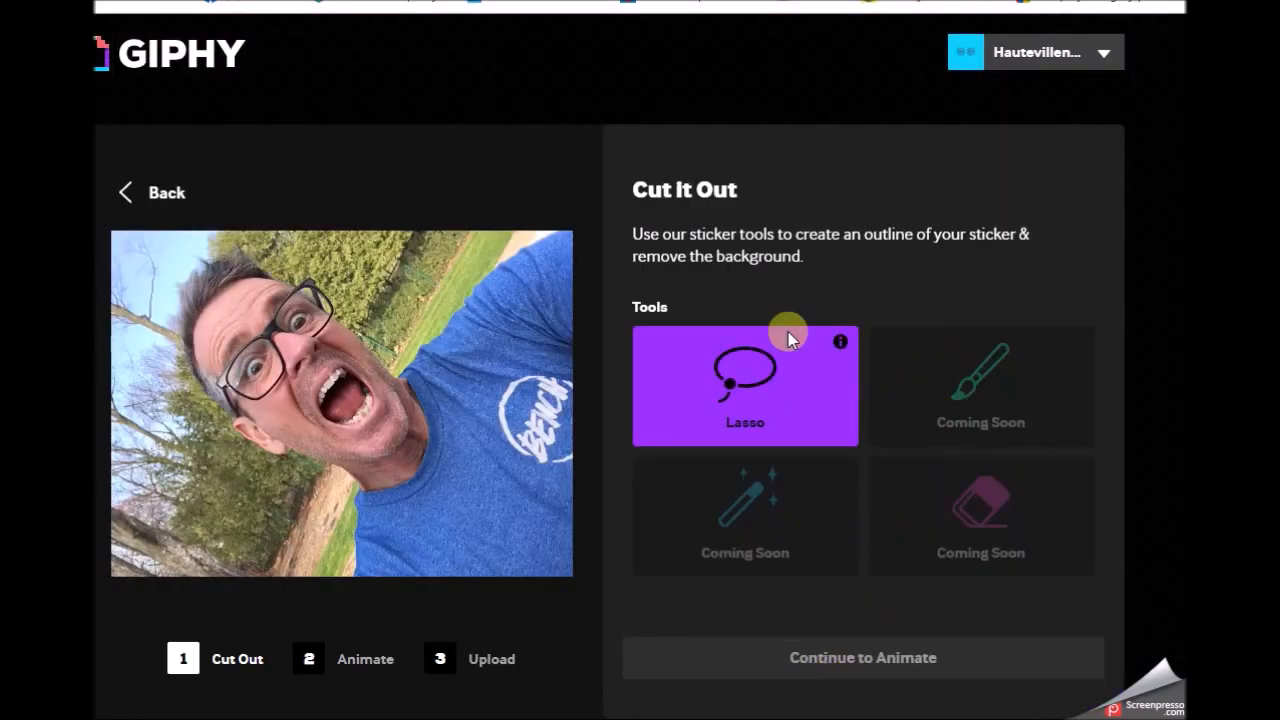
Step: Cut out the man's head from the photo with a closed Lasso outline around it
left_click(755, 383)
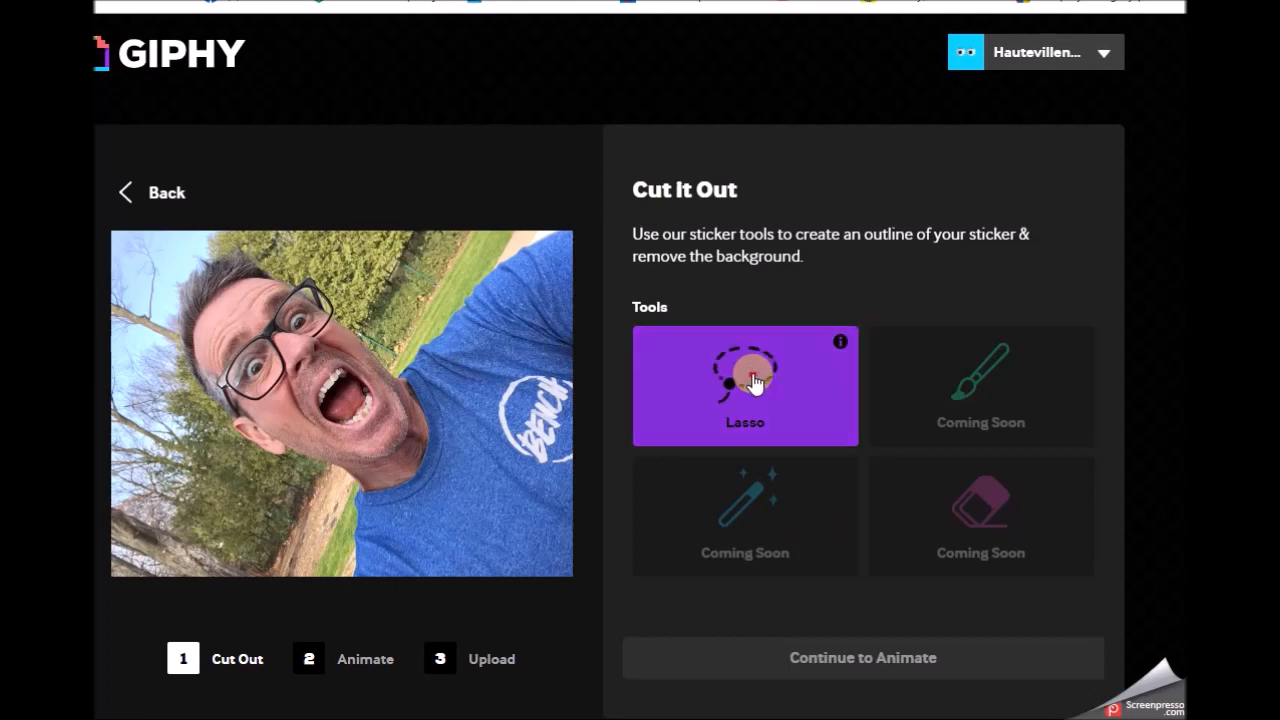
left_click(355, 303)
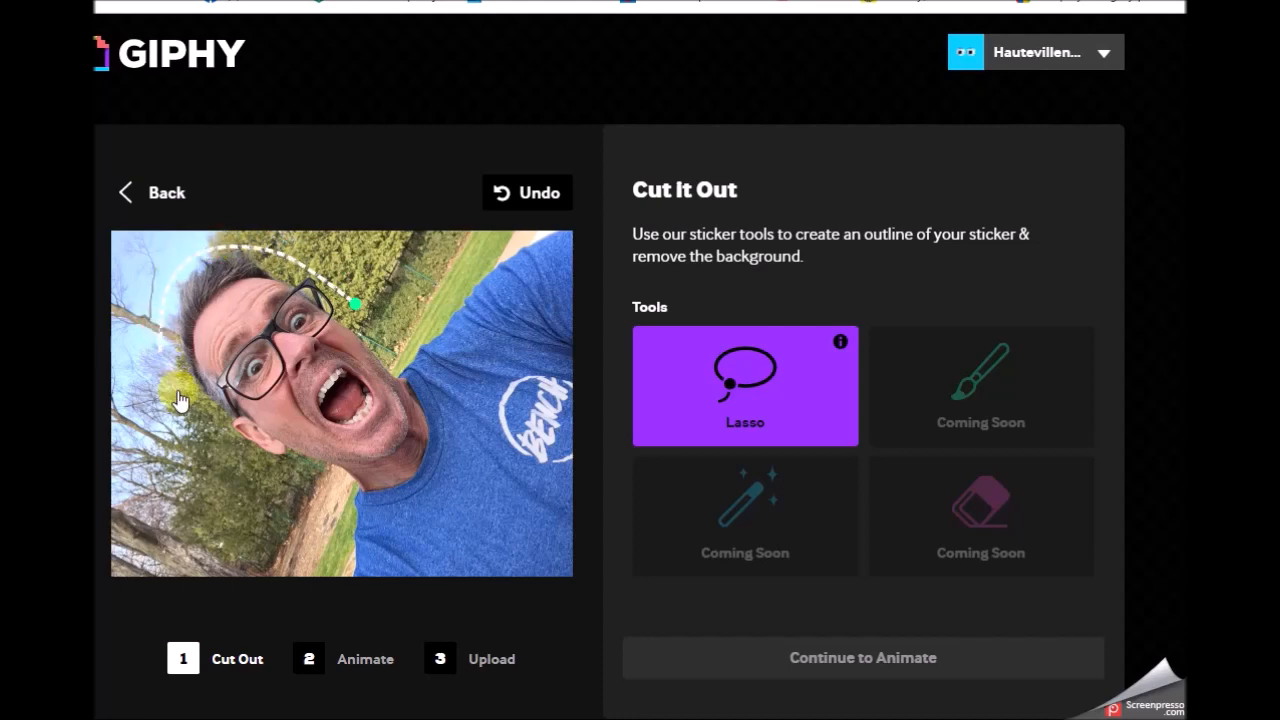
mouse_move(281, 490)
left_mouse_down()
mouse_move(413, 472)
mouse_move(437, 446)
mouse_move(442, 399)
mouse_move(369, 316)
left_mouse_up()
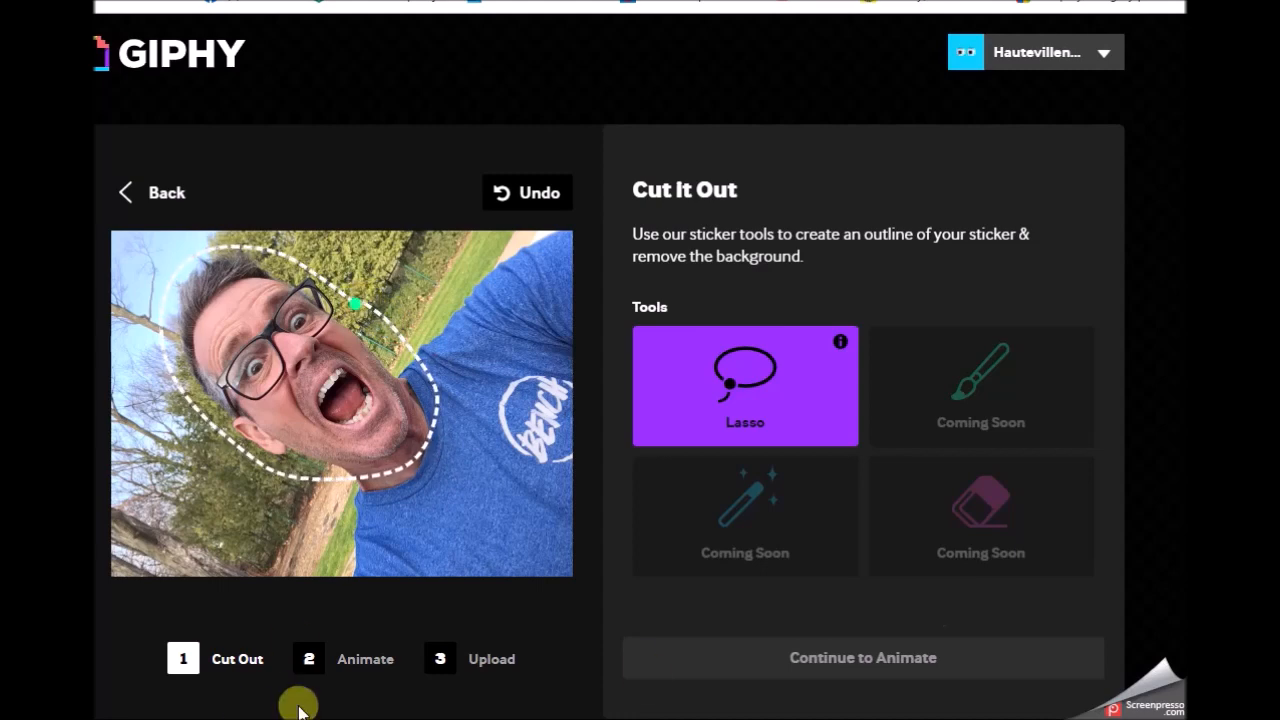
left_click(358, 314)
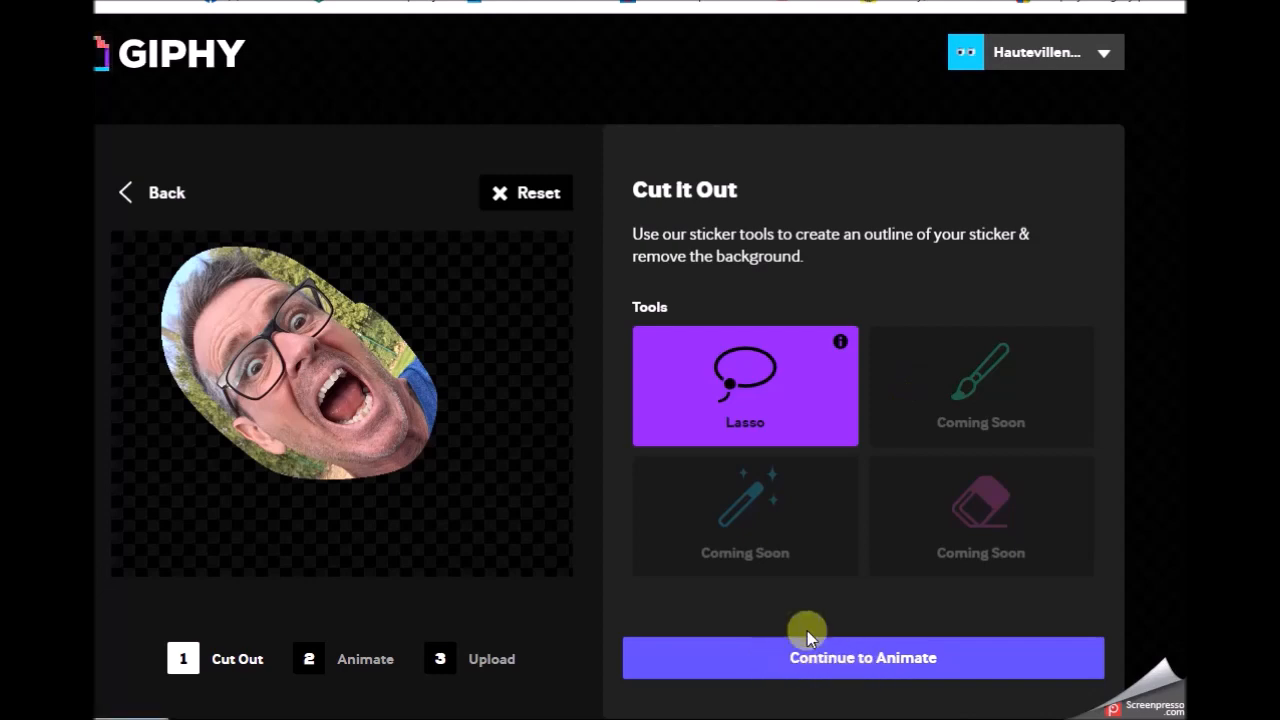
Step: Continue to the animation stage, preview the Jelly and Spinny motion filters, and apply Zoomie to the sticker
left_click(811, 662)
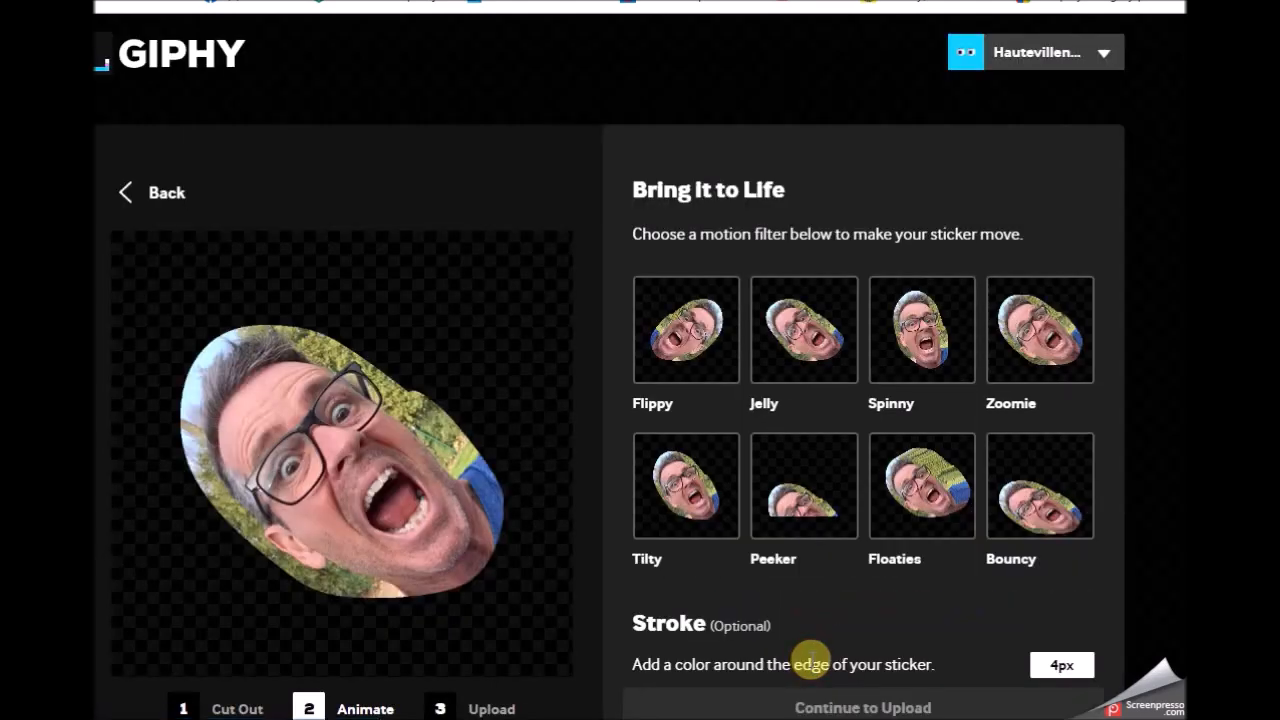
left_click(801, 343)
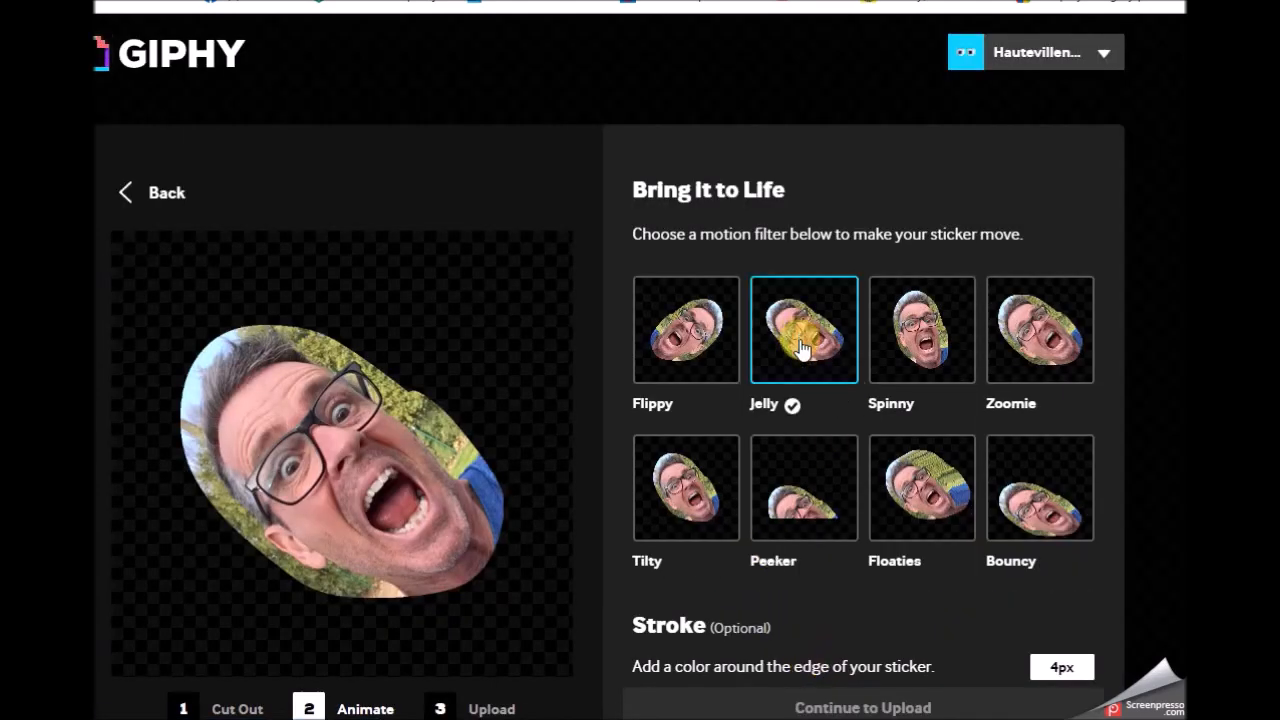
left_click(925, 345)
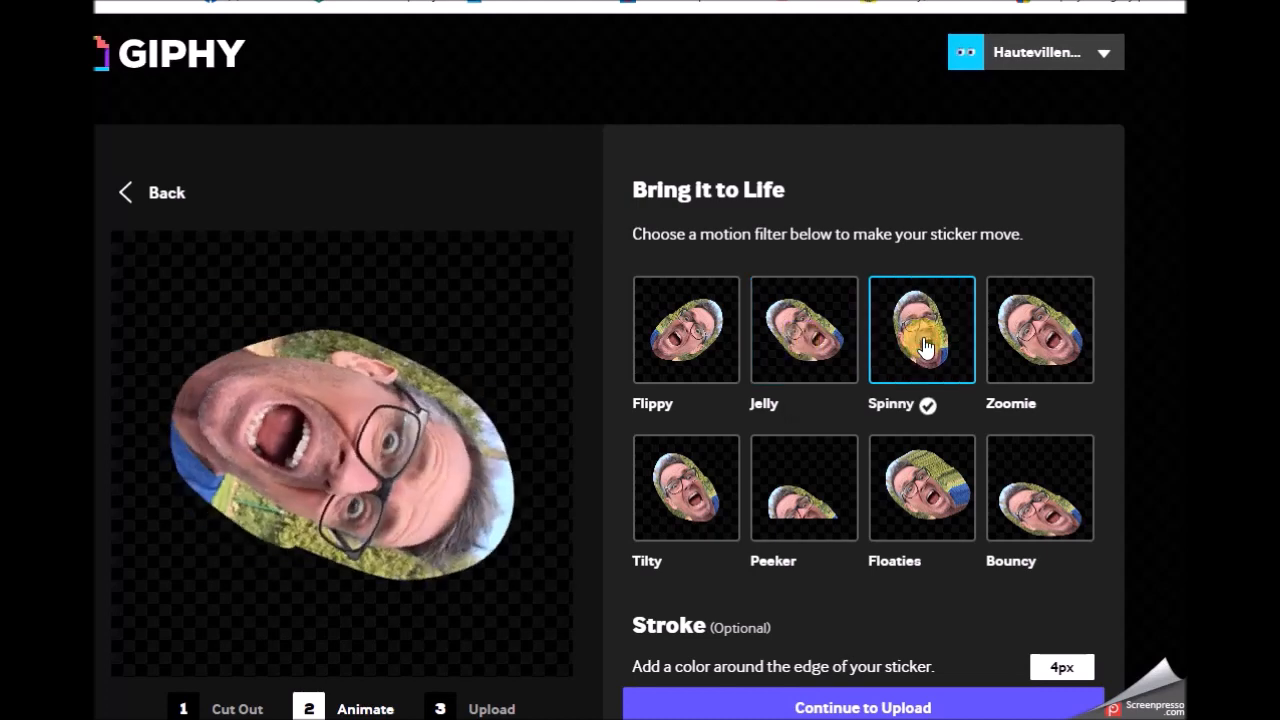
left_click(1057, 345)
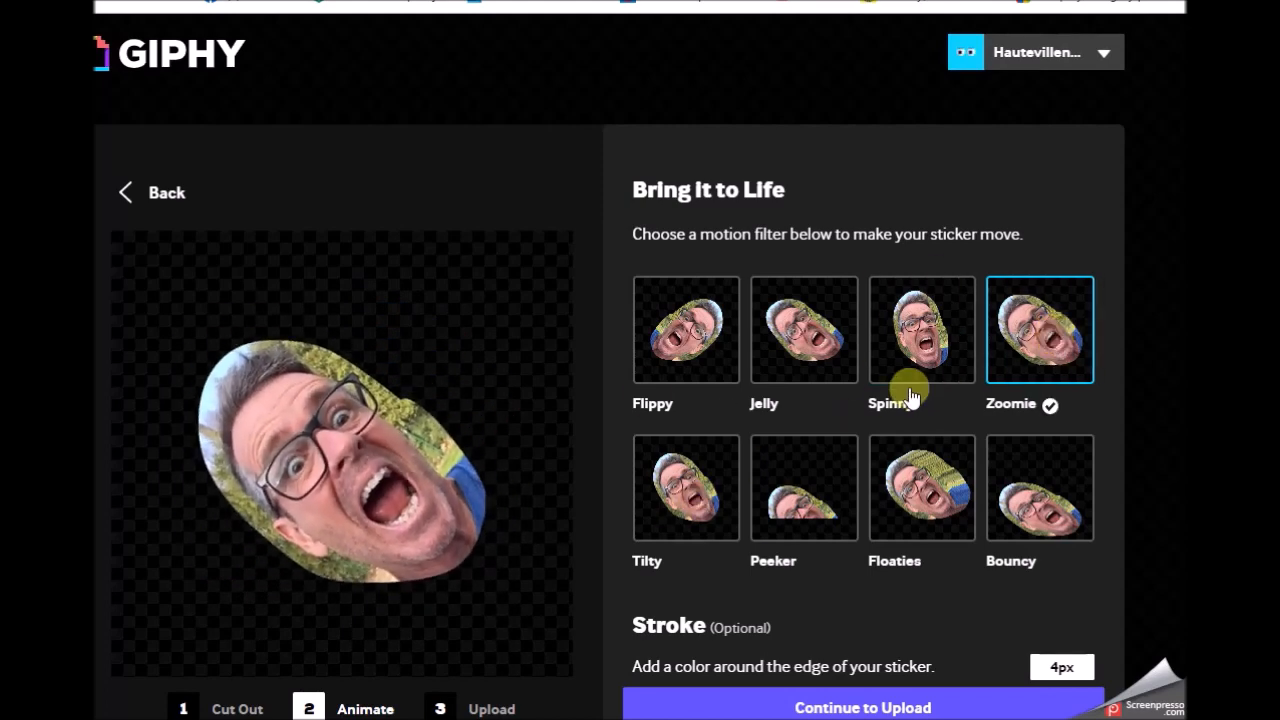
Step: Add a multicolour gradient stroke around the sticker's edge and set its width to 5px
scroll(905, 392, "down", 2)
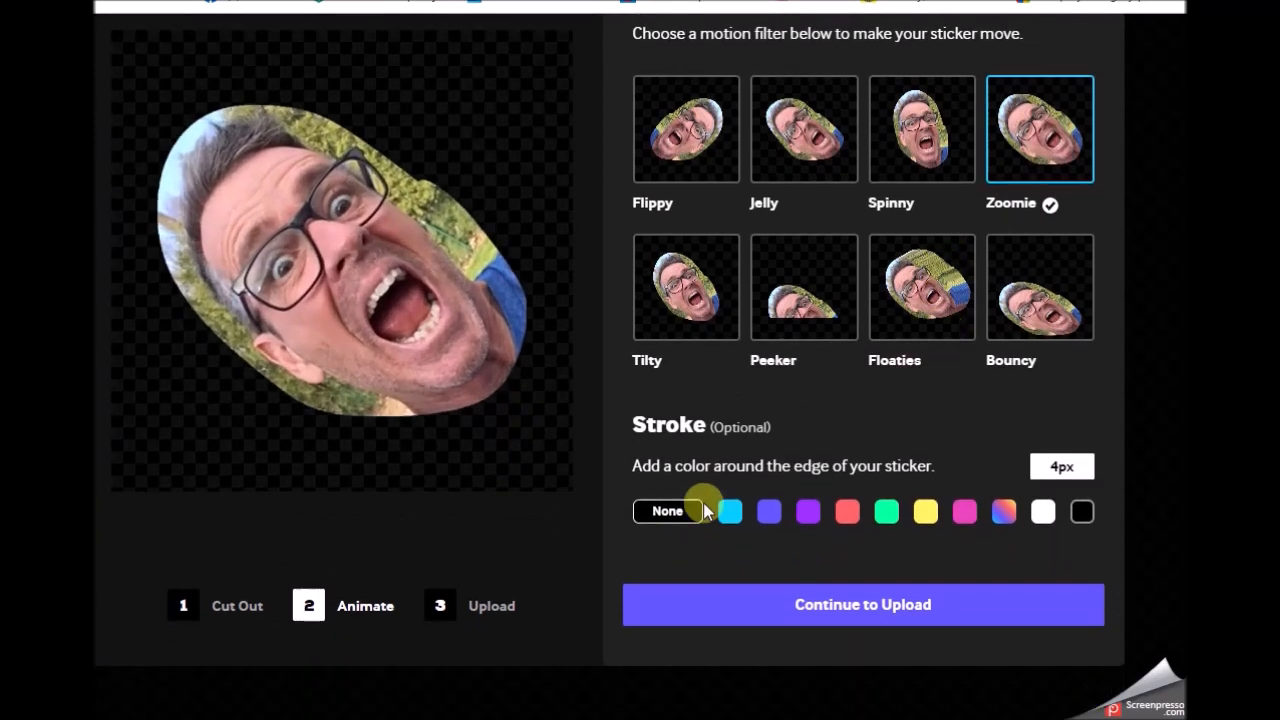
left_click(730, 512)
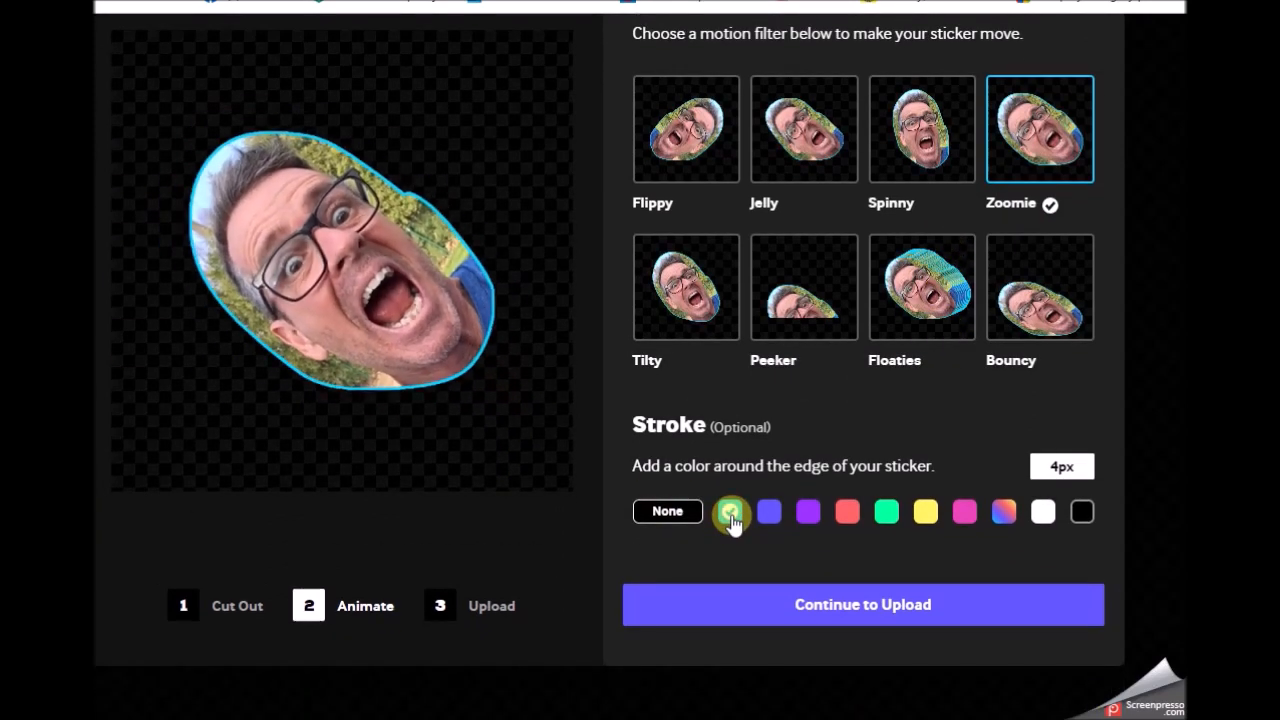
left_click(806, 511)
left_click(1004, 511)
left_click(1088, 471)
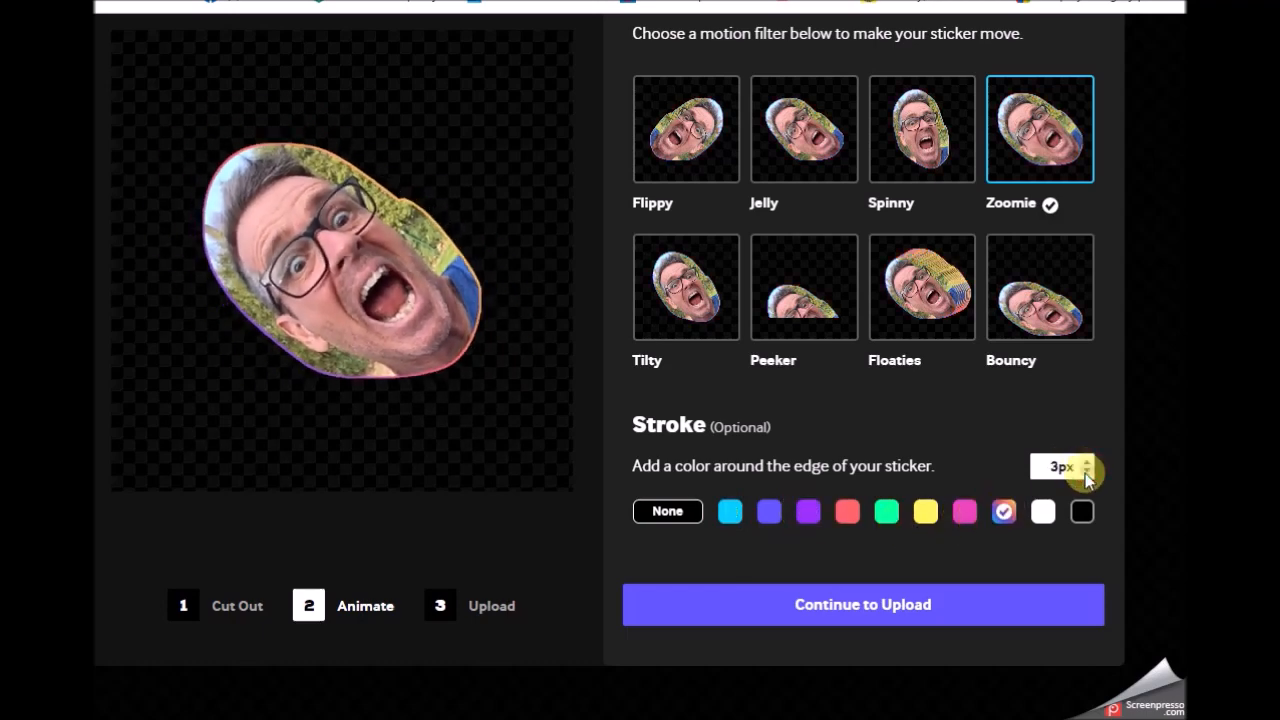
left_click(1088, 471)
left_click(1087, 462)
left_click(1087, 462)
left_click(1087, 462)
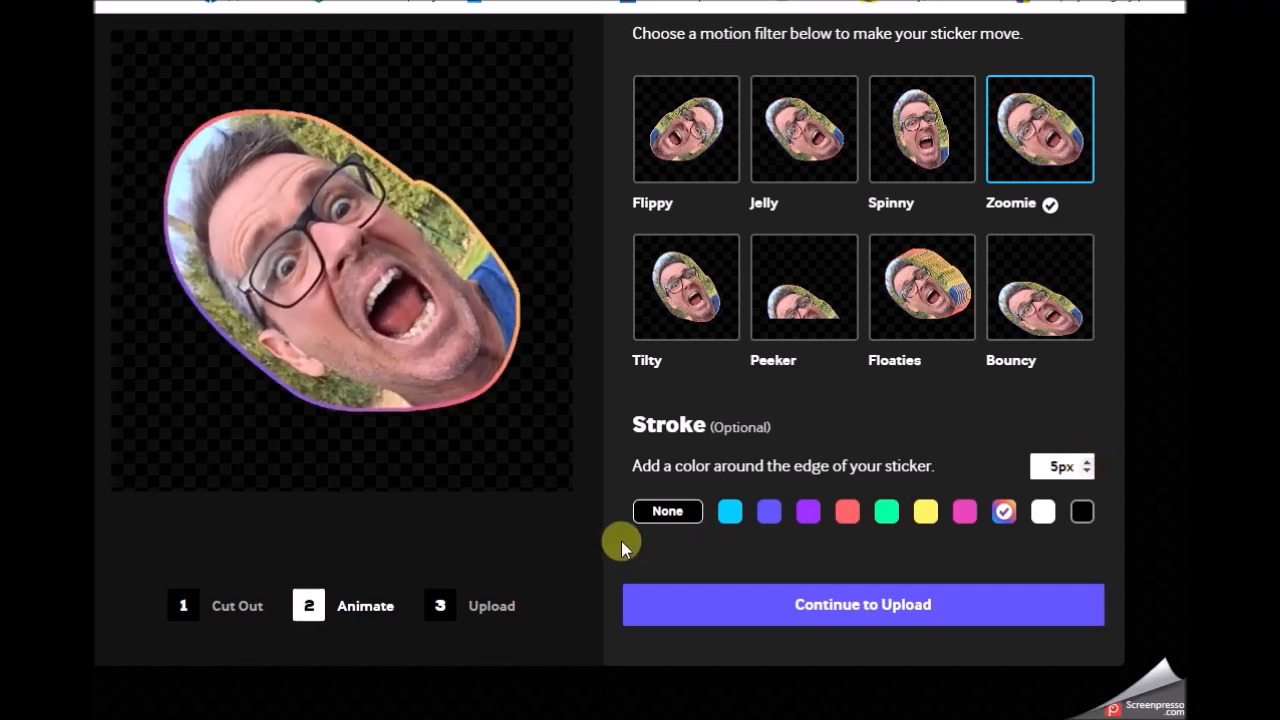
Step: Upload the animated sticker to GIPHY with Public visibility and display its media download links
left_click(743, 612)
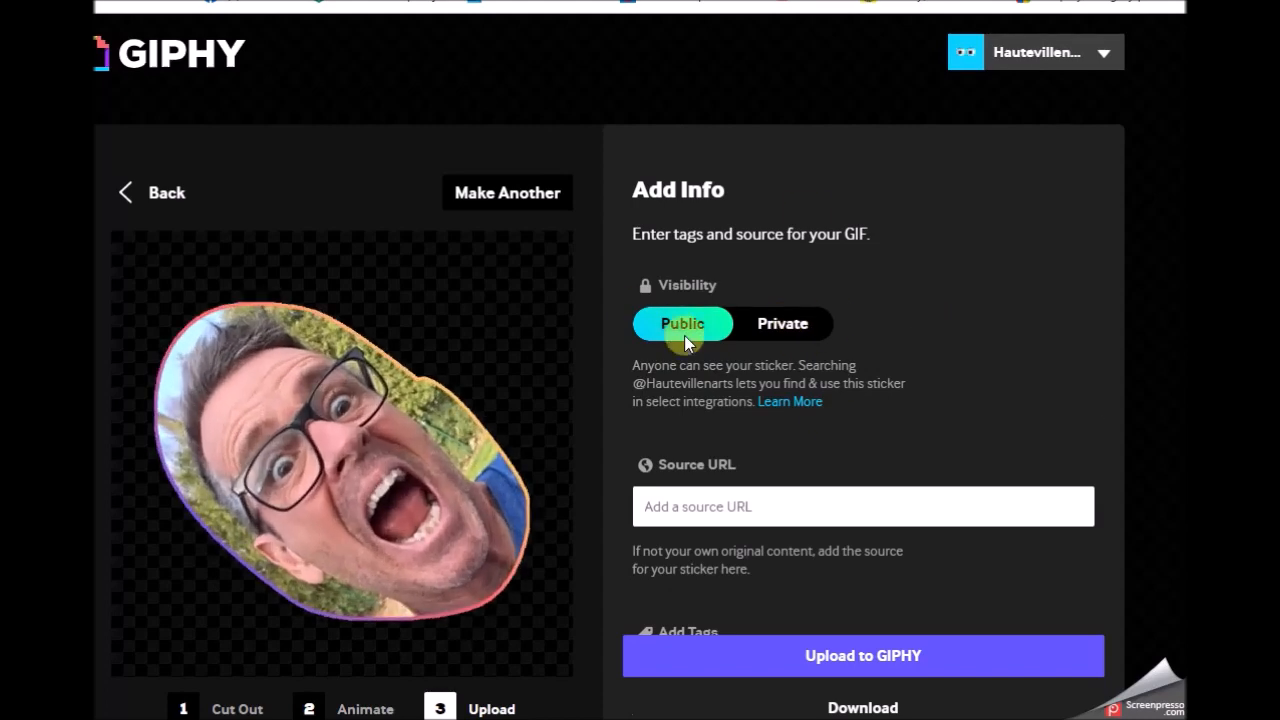
left_click(786, 663)
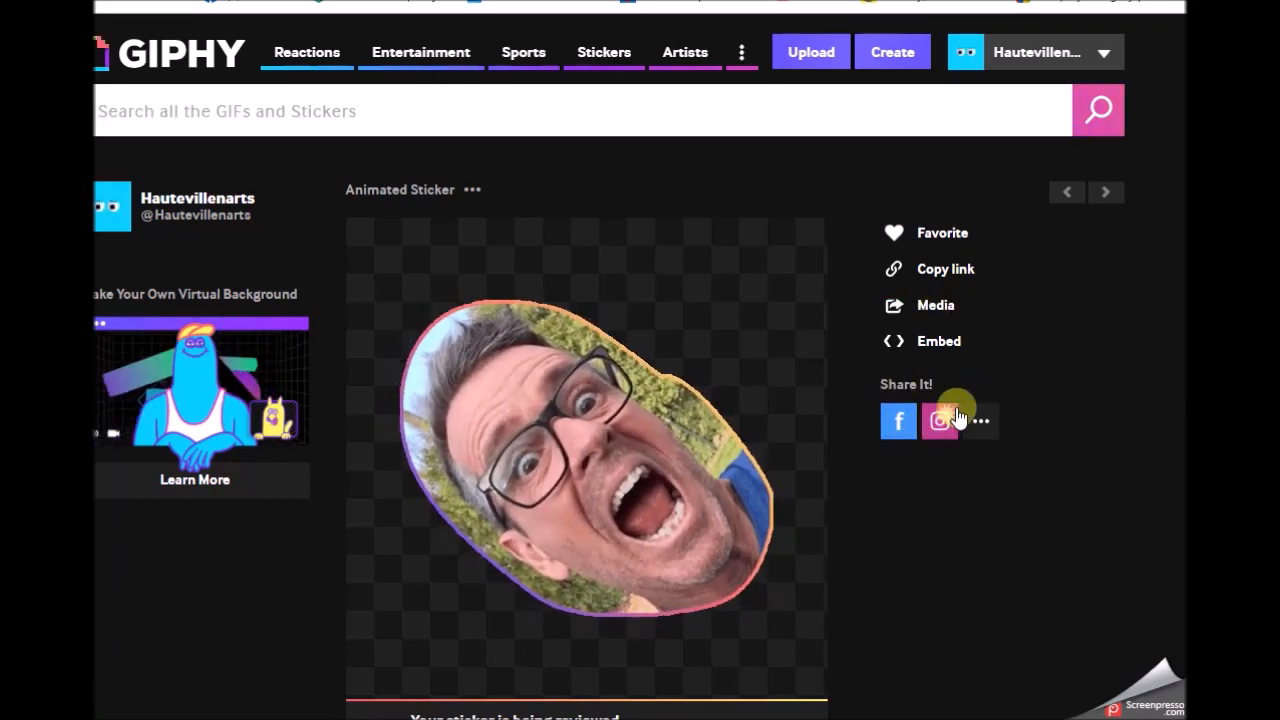
left_click(981, 421)
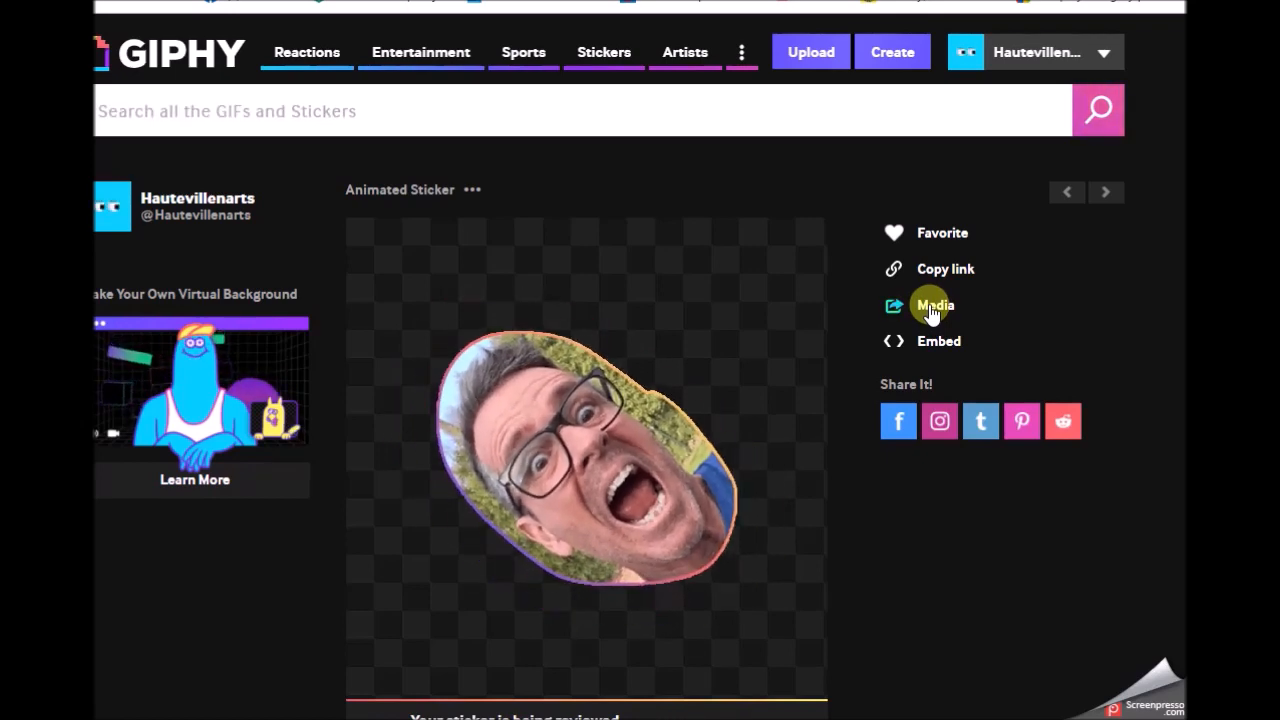
left_click(931, 312)
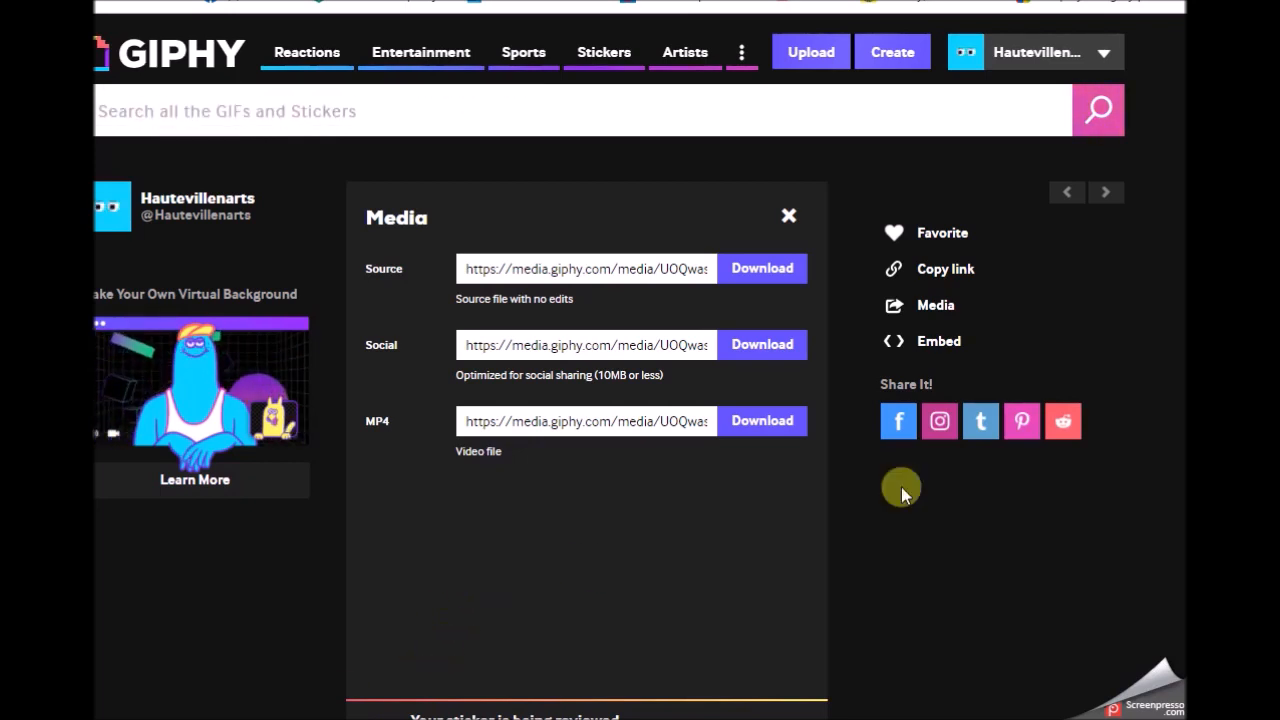
Step: Return to GIPHY Create and open the Backdrop tool for custom virtual backgrounds
left_click(880, 62)
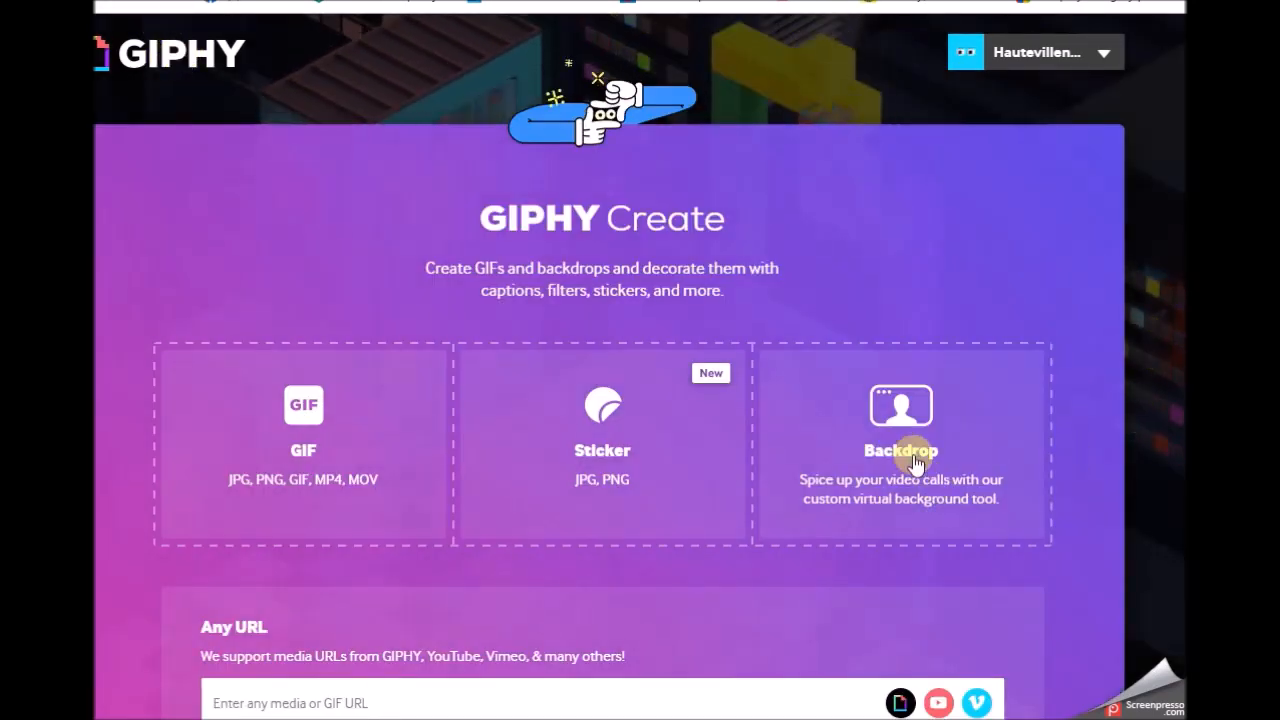
left_click(905, 458)
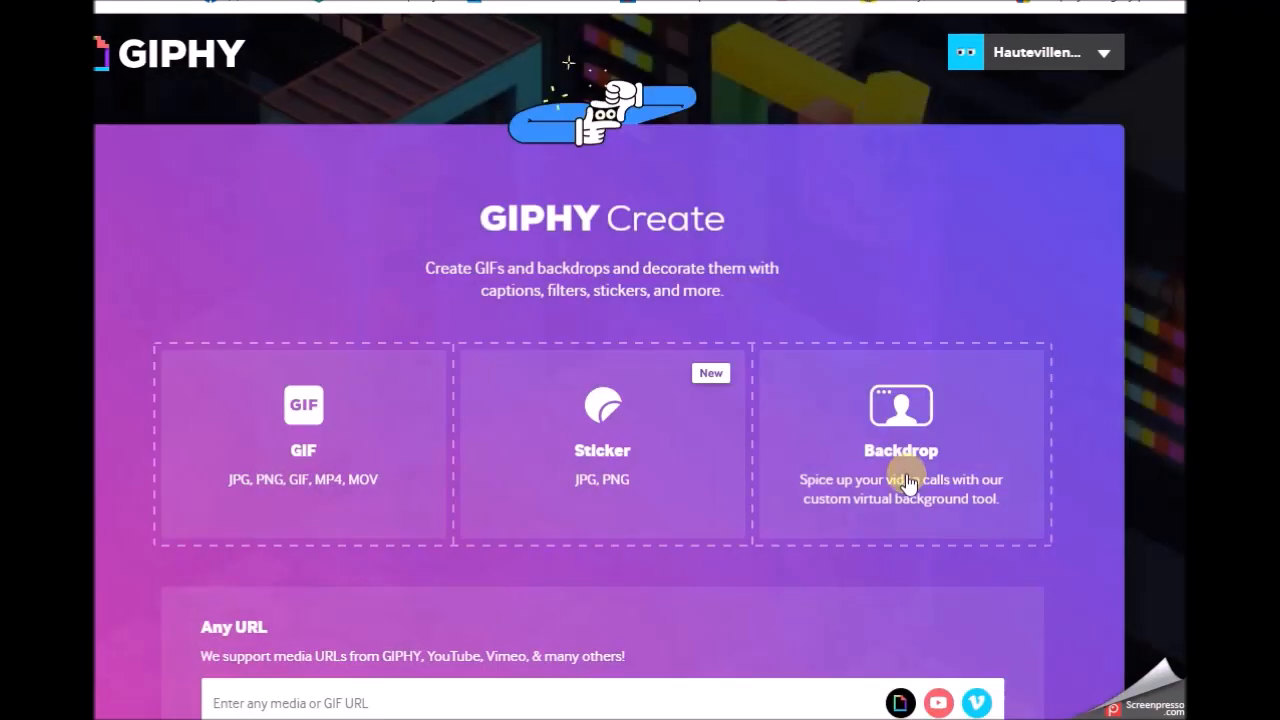
left_click(905, 470)
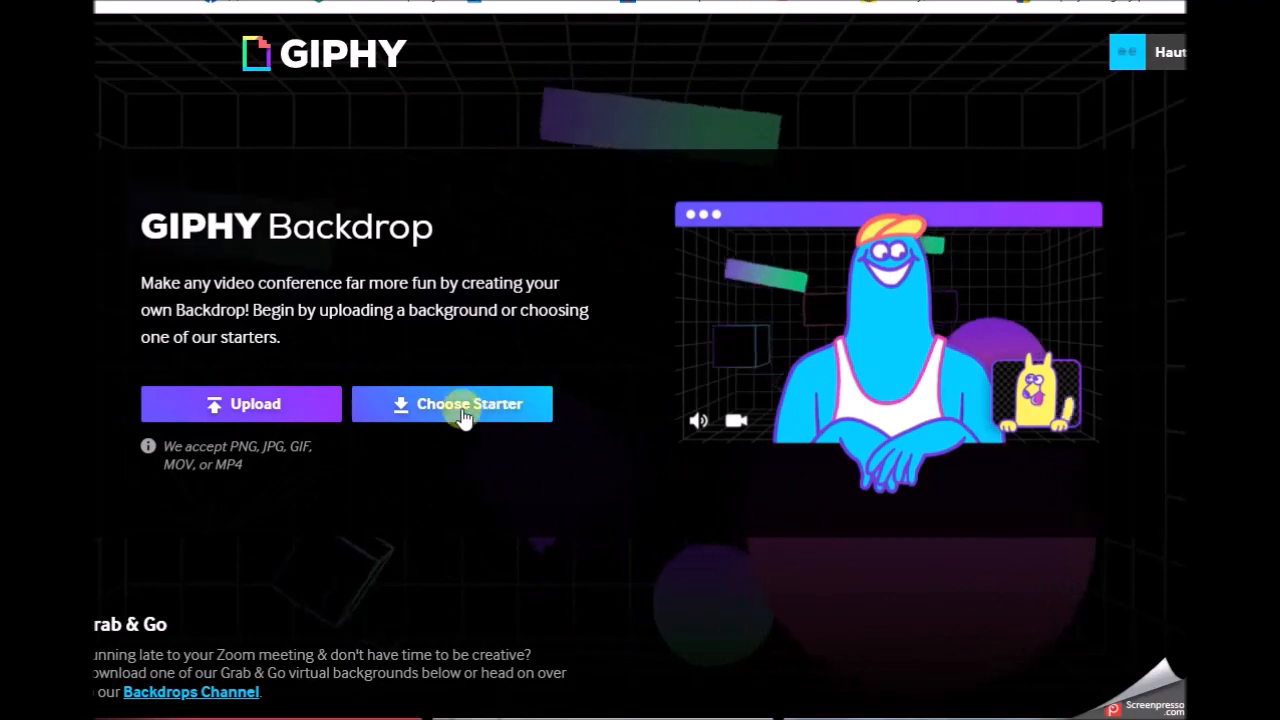
Step: Browse the ready-made backdrops, and upload the coral reef image eef5046b943d69795b781ab21af70032 as a custom background
scroll(580, 354, "down", 5)
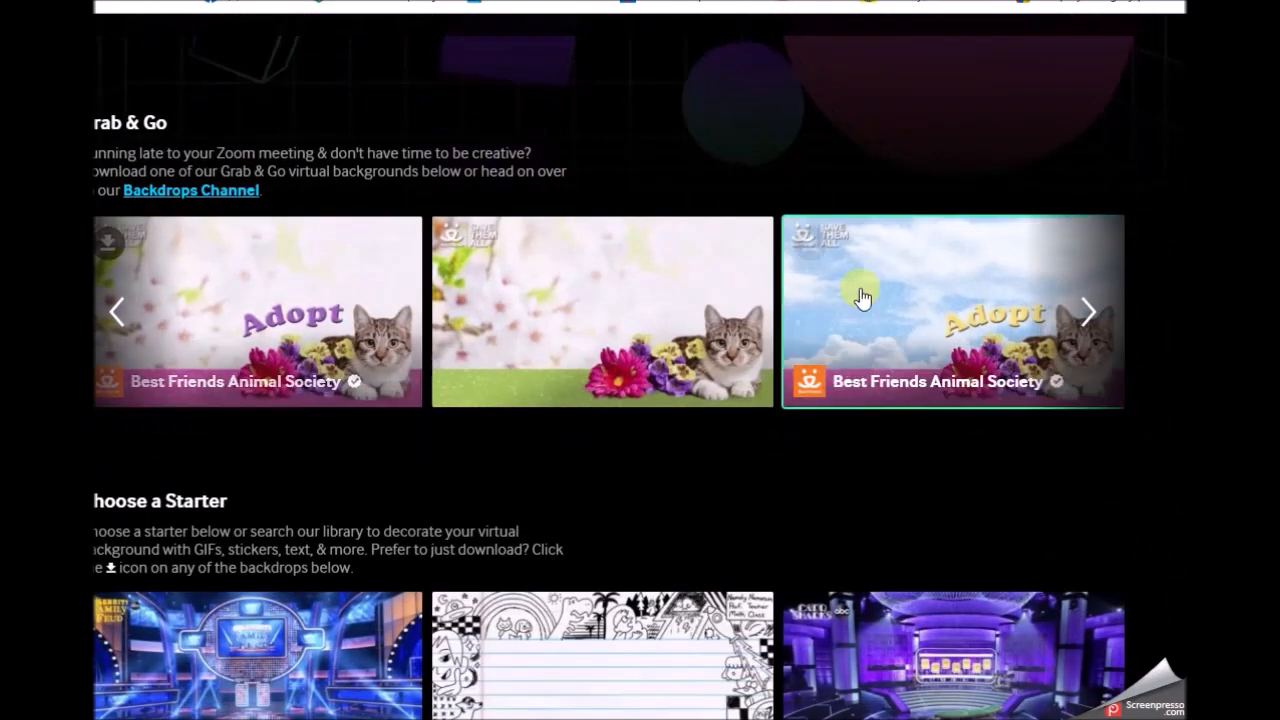
scroll(851, 278, "down", 7)
scroll(923, 306, "down", 4)
scroll(851, 480, "up", 6)
scroll(850, 483, "up", 10)
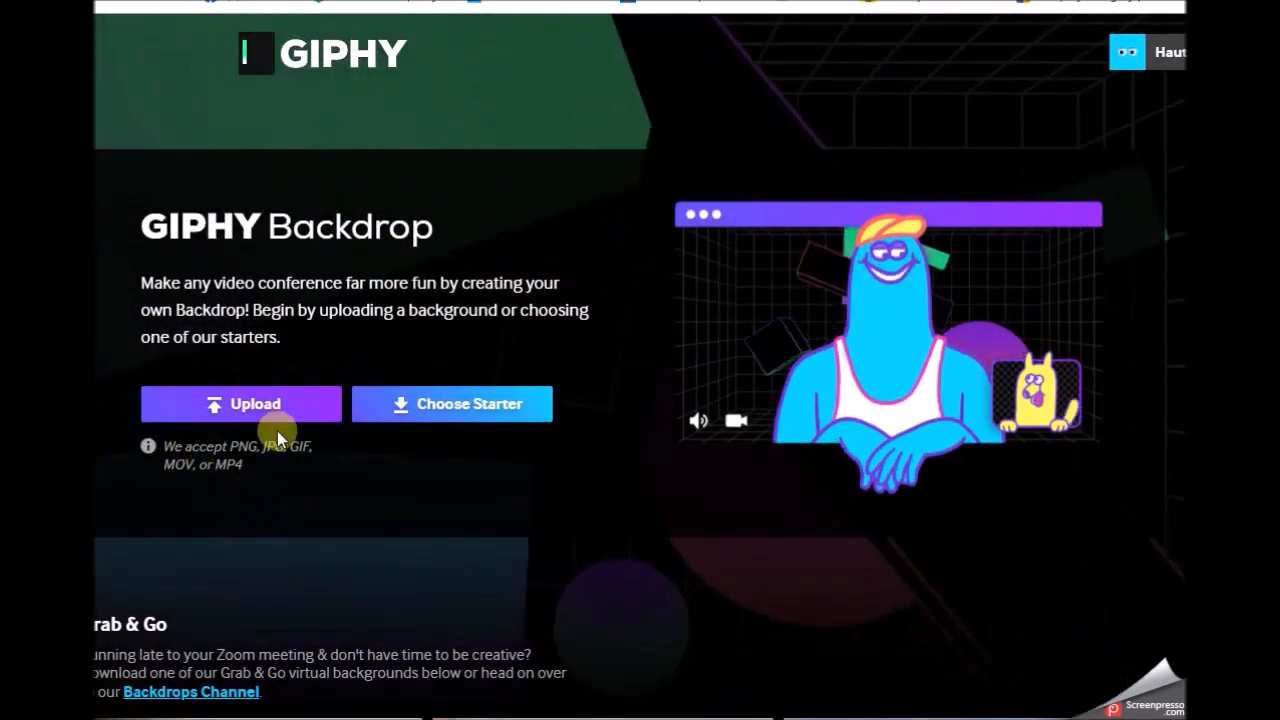
left_click(249, 405)
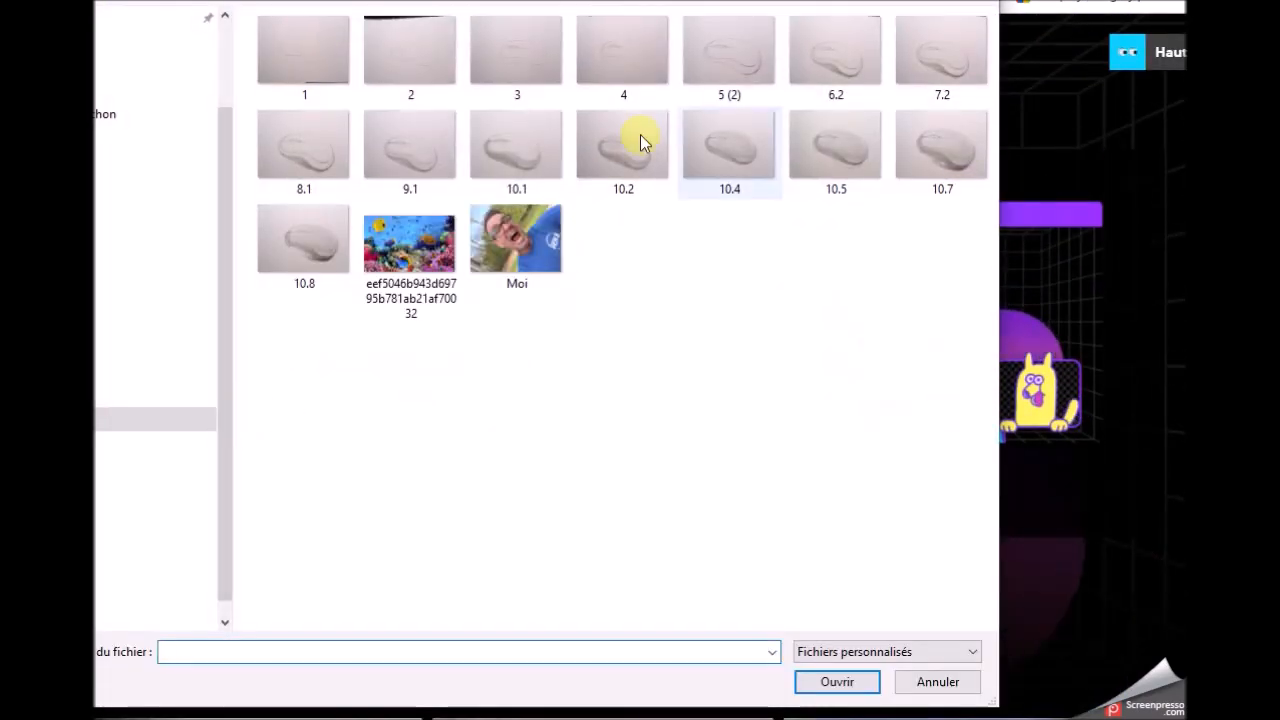
left_click(412, 253)
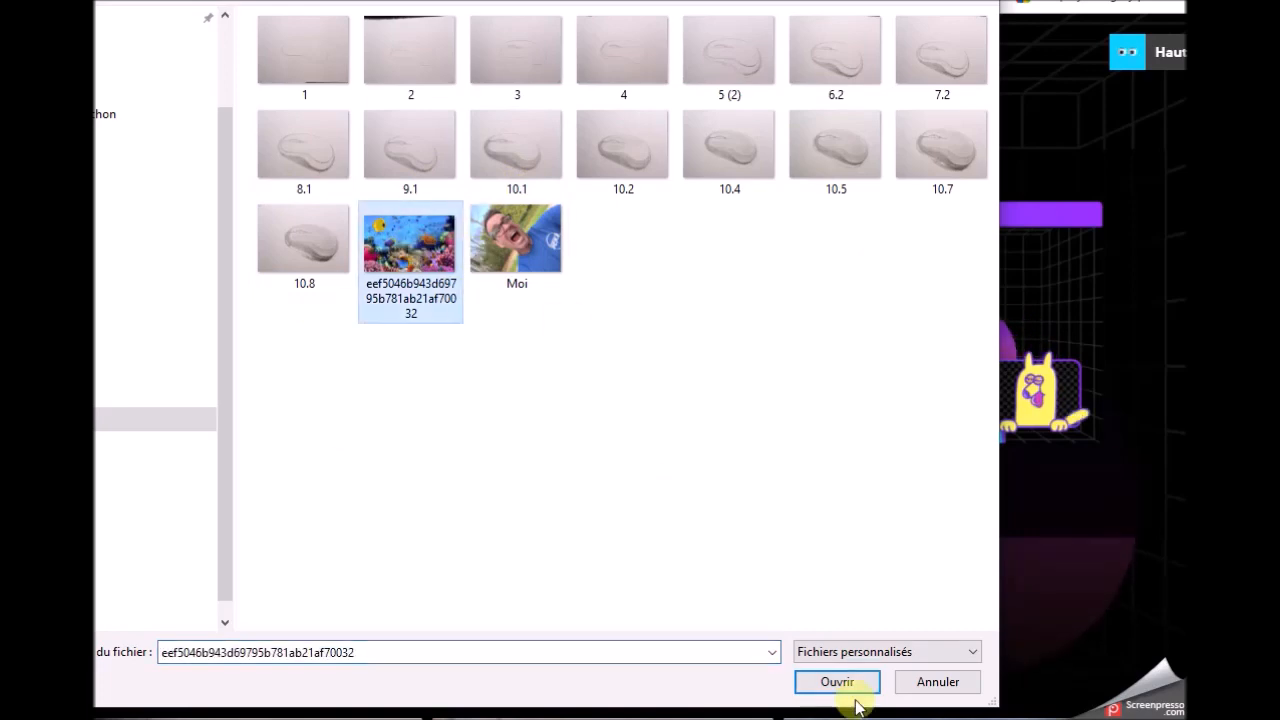
left_click(823, 679)
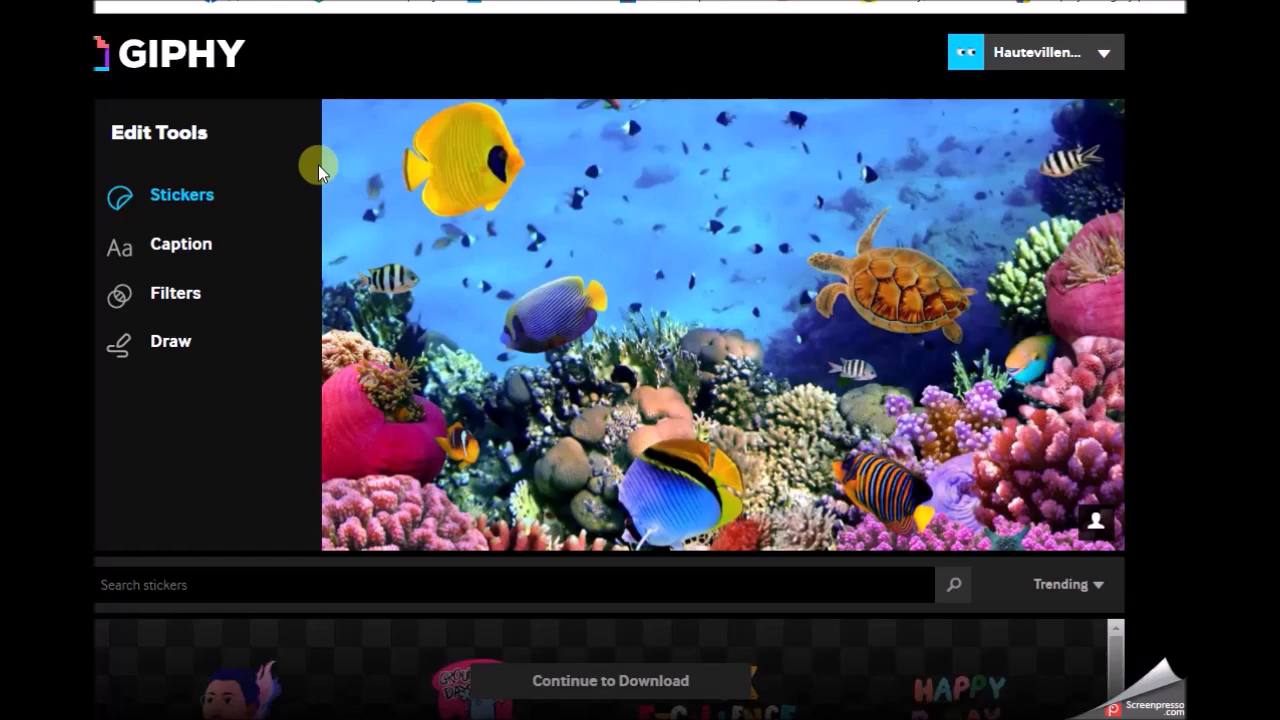
Step: Browse the trending animated stickers available for the backdrop
scroll(500, 257, "down", 3)
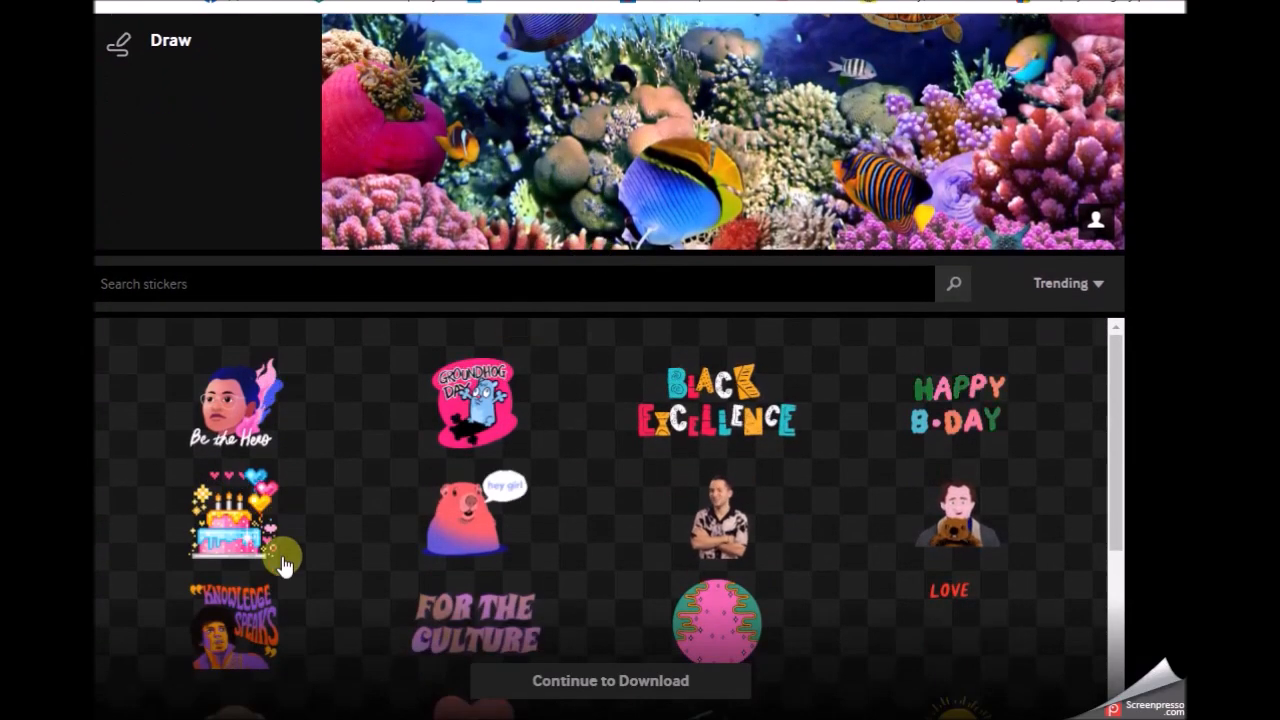
scroll(837, 477, "down", 2)
scroll(883, 485, "up", 1)
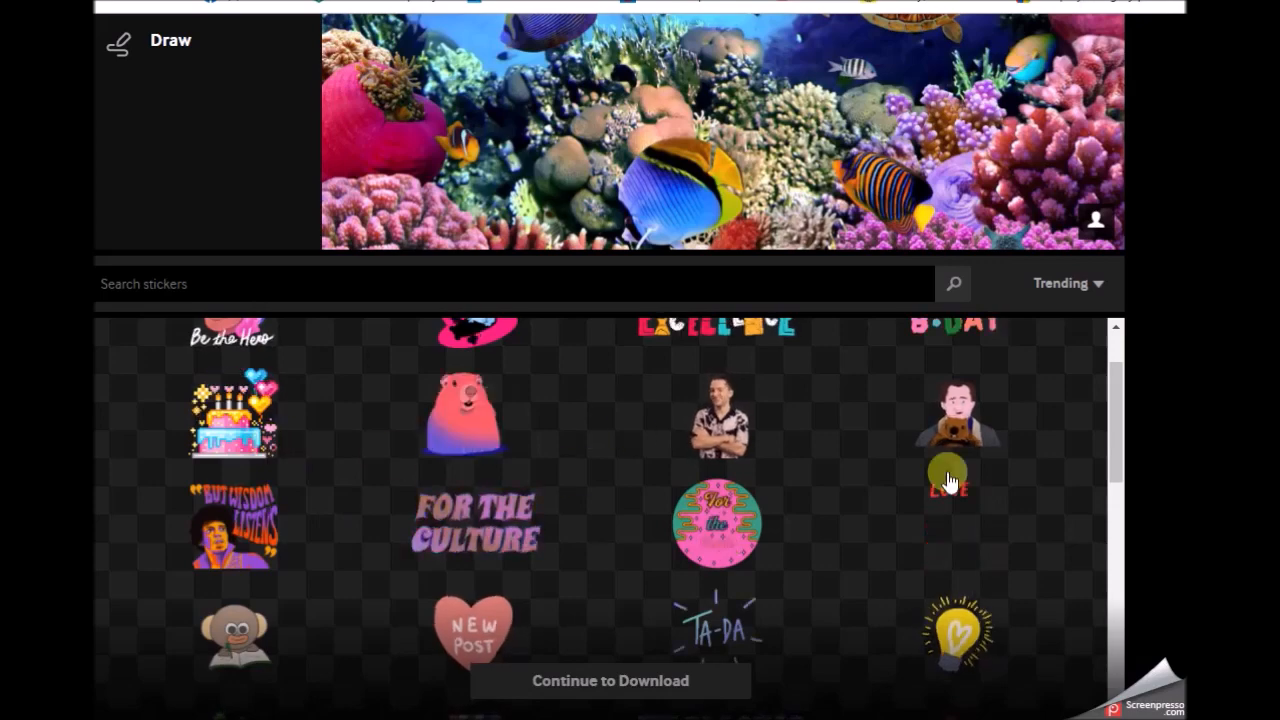
scroll(905, 450, "down", 4)
scroll(930, 410, "up", 8)
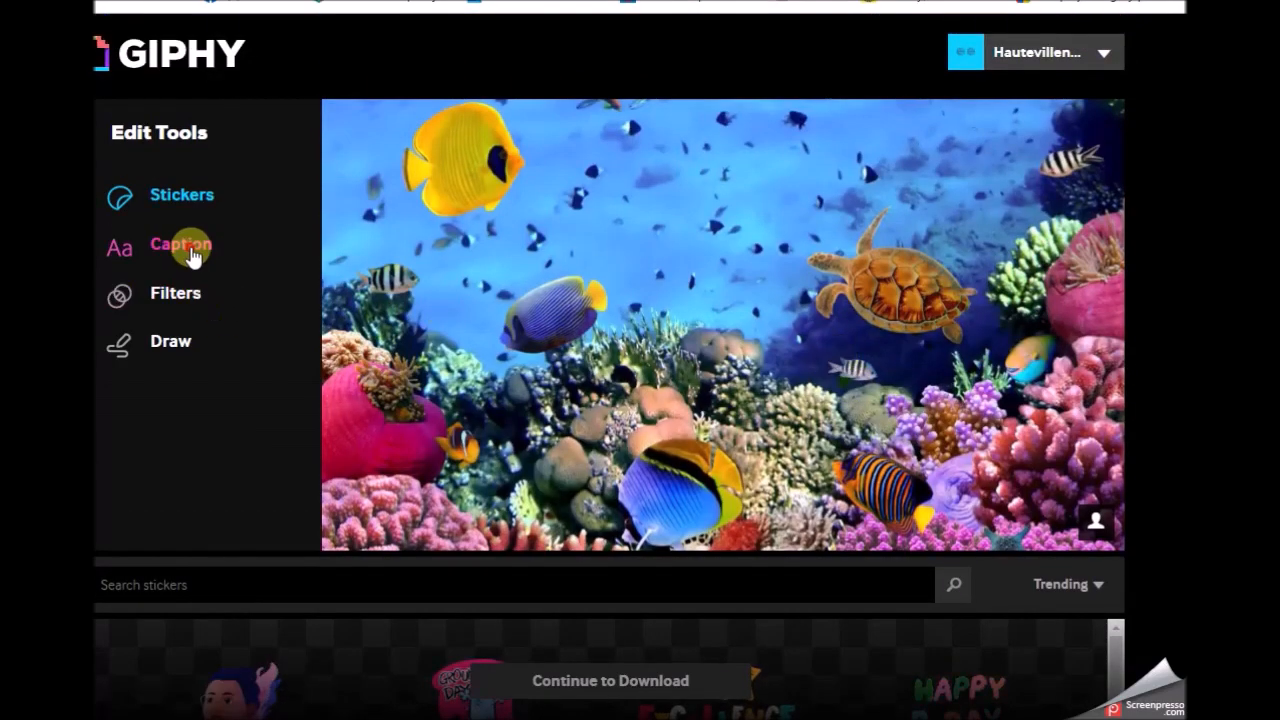
Step: Add the caption "Team" to the backdrop, place it above the turtle and give it the Sparkle animation
left_click(190, 250)
scroll(358, 294, "down", 3)
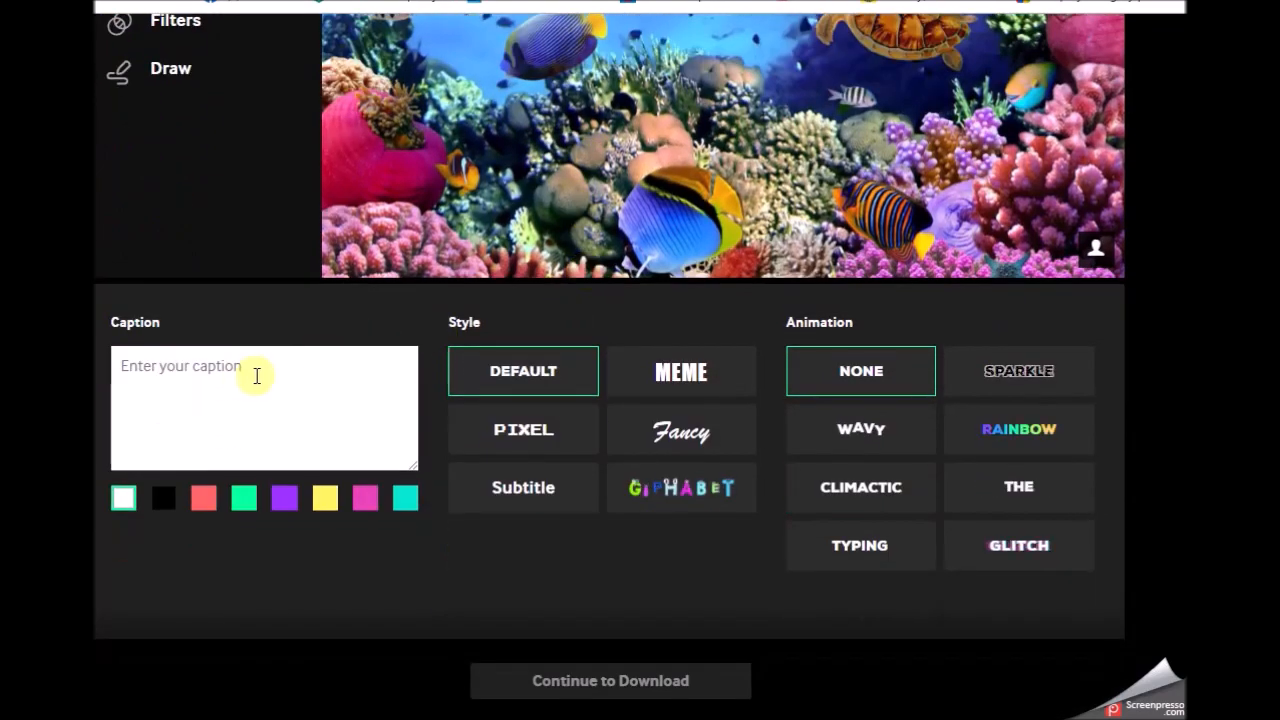
type("Team")
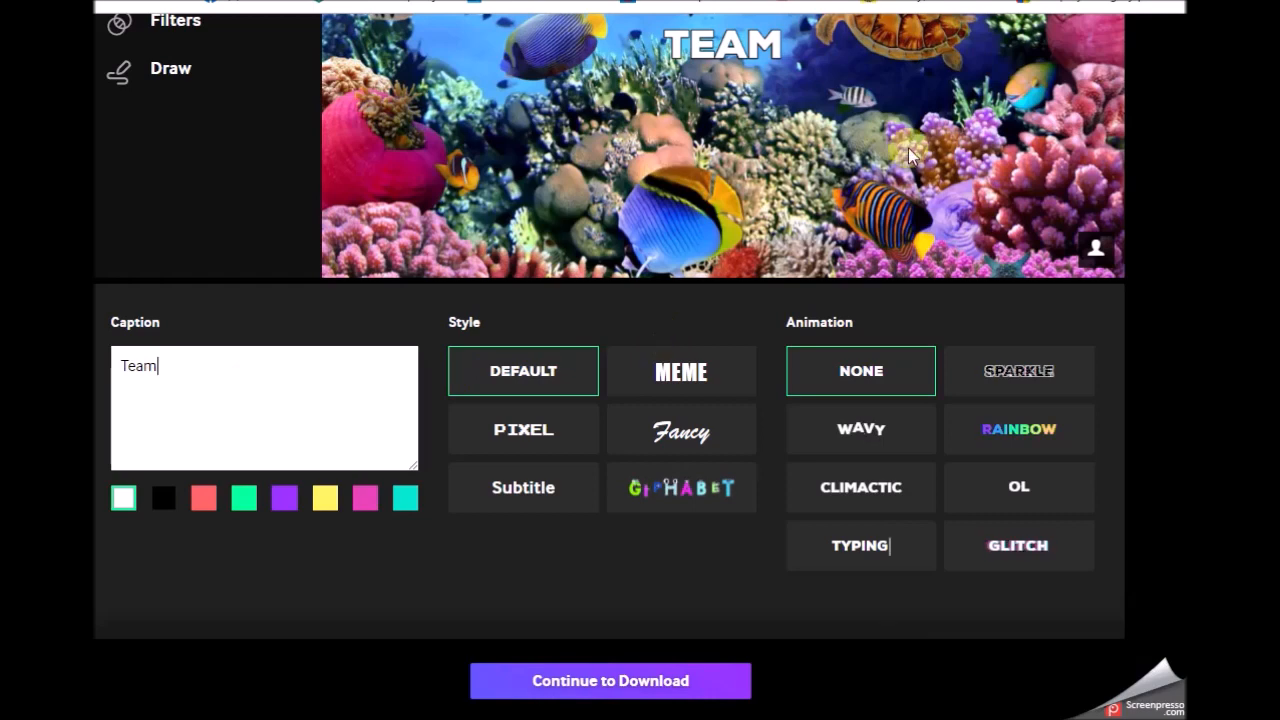
scroll(655, 262, "up", 2)
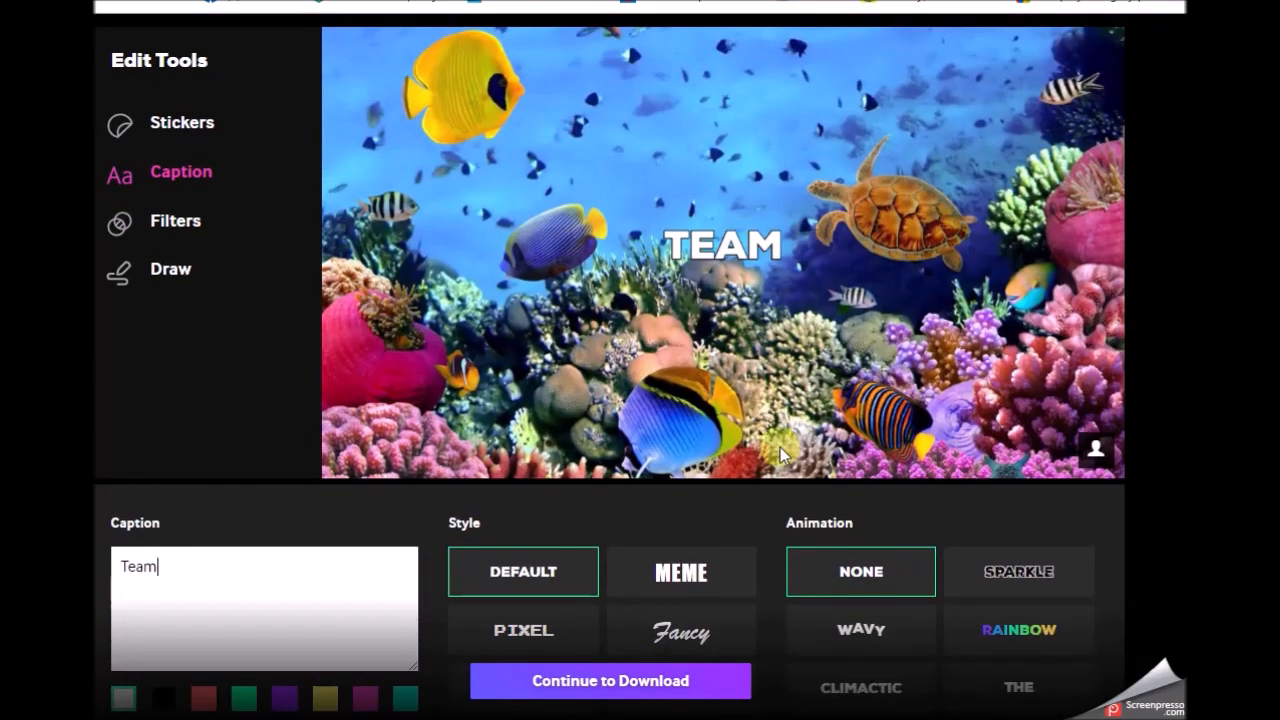
left_click_drag(729, 240, 960, 103)
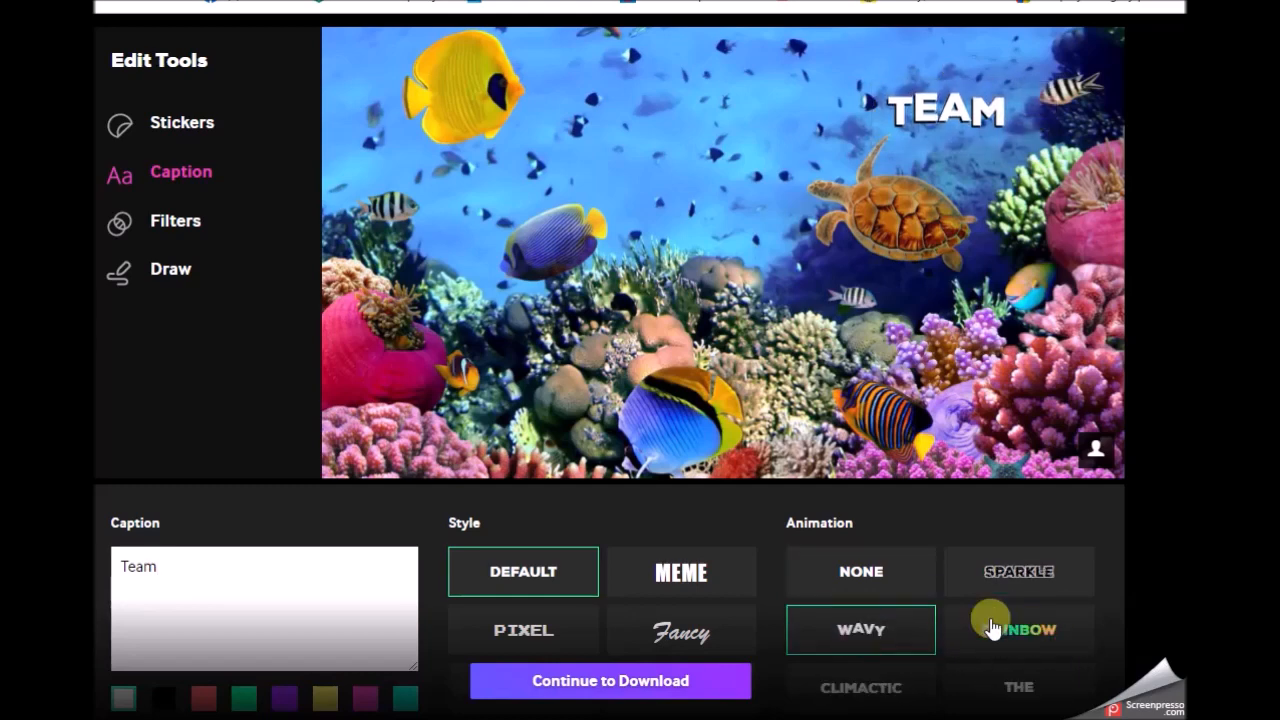
left_click(1027, 582)
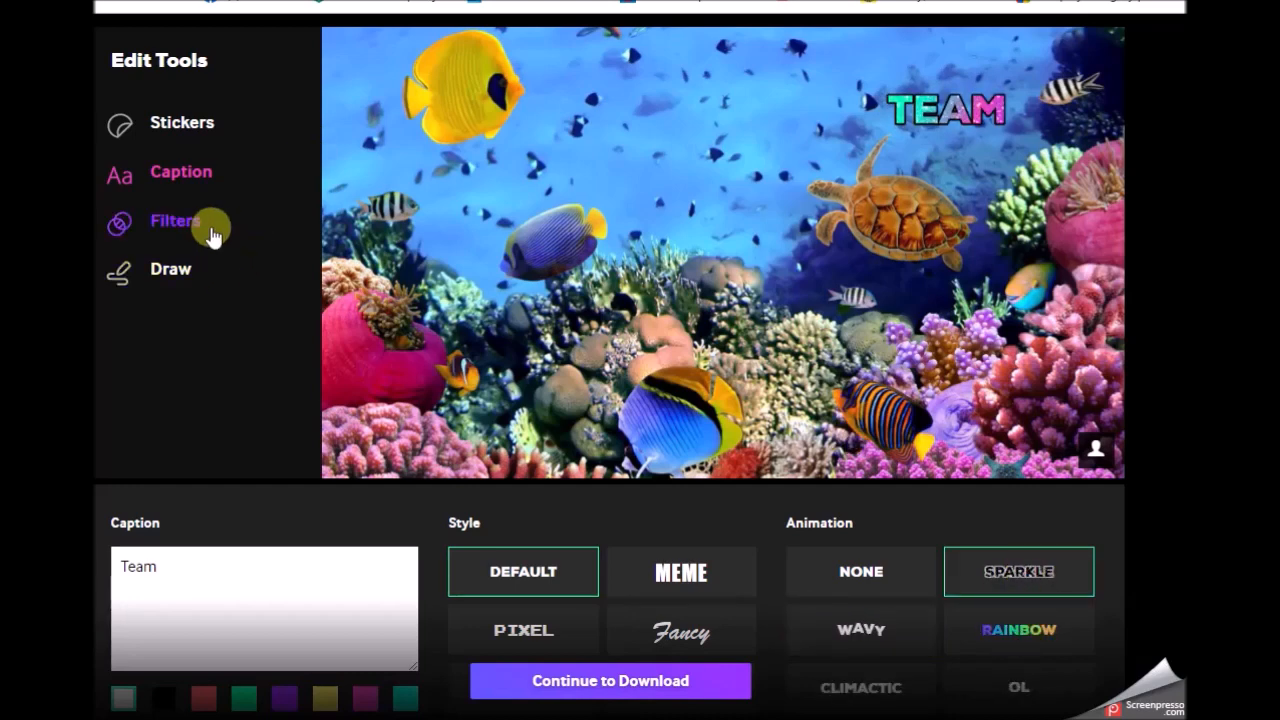
Step: Apply the Spooky filter to the coral reef backdrop
left_click(182, 222)
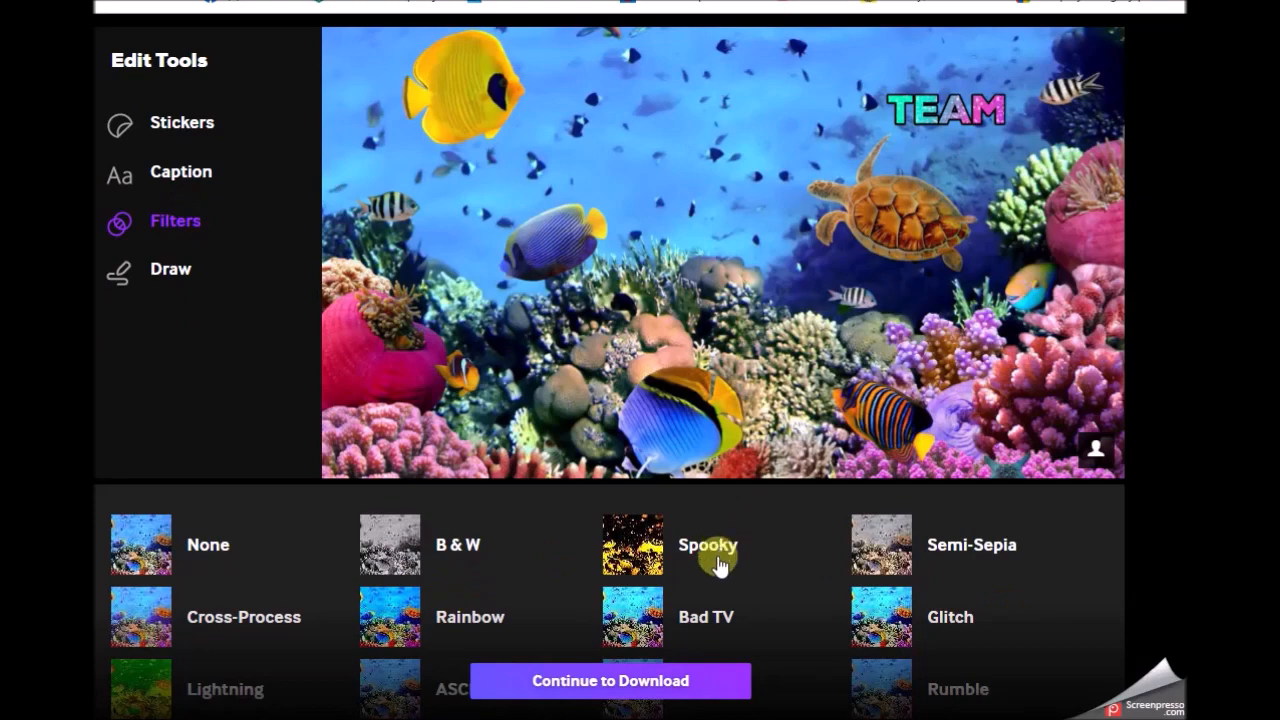
left_click(649, 558)
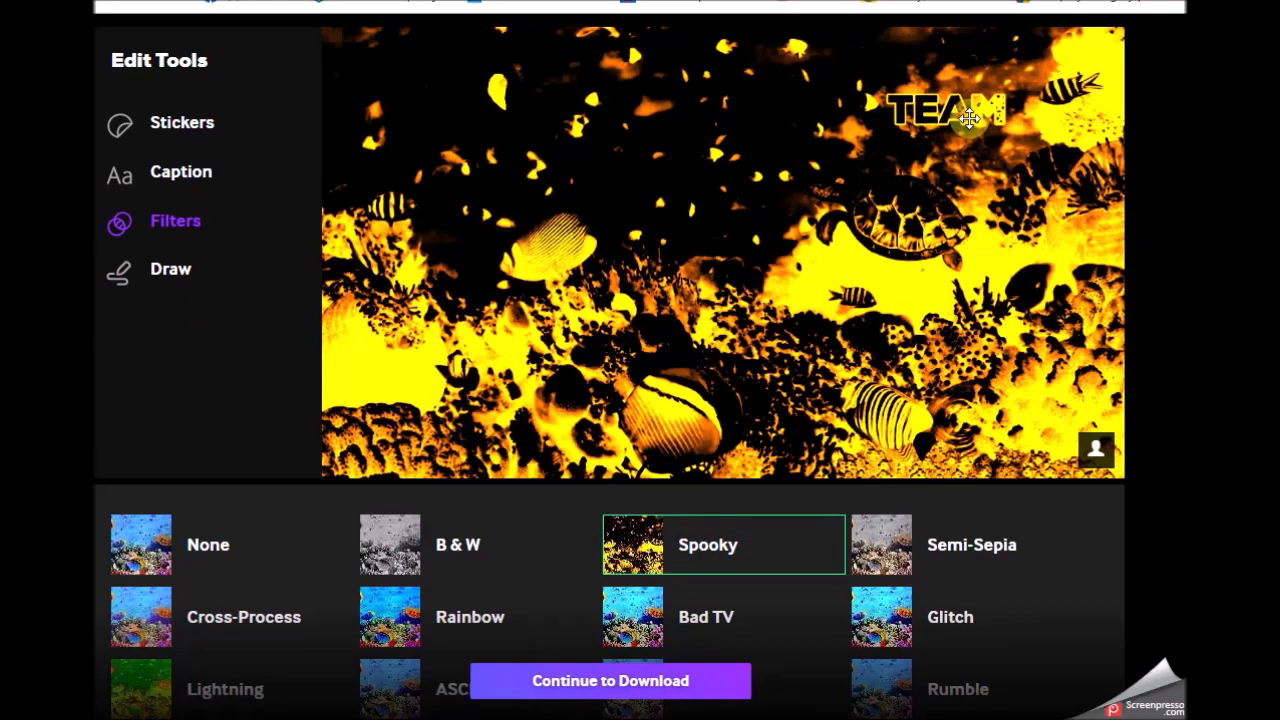
Step: Draw two long wavy pink cats with the cat brush, one across the lower reef and one below the Team caption
left_click(163, 272)
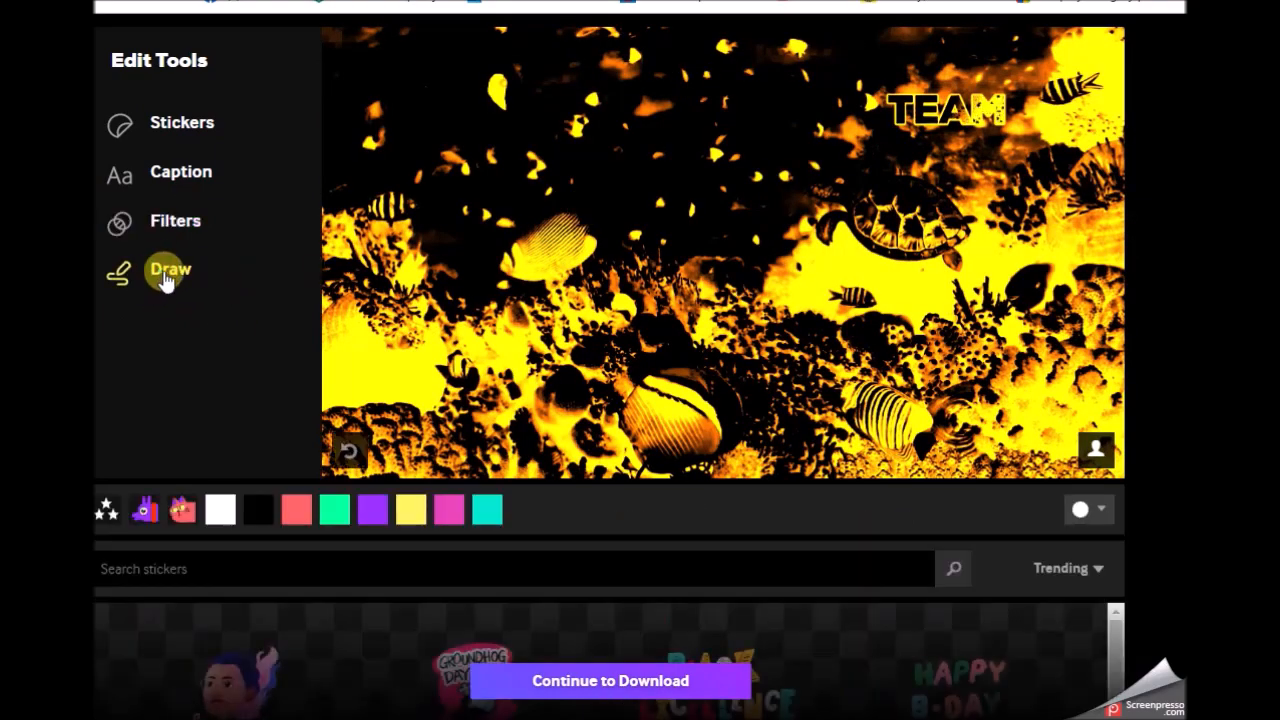
scroll(610, 400, "down", 3)
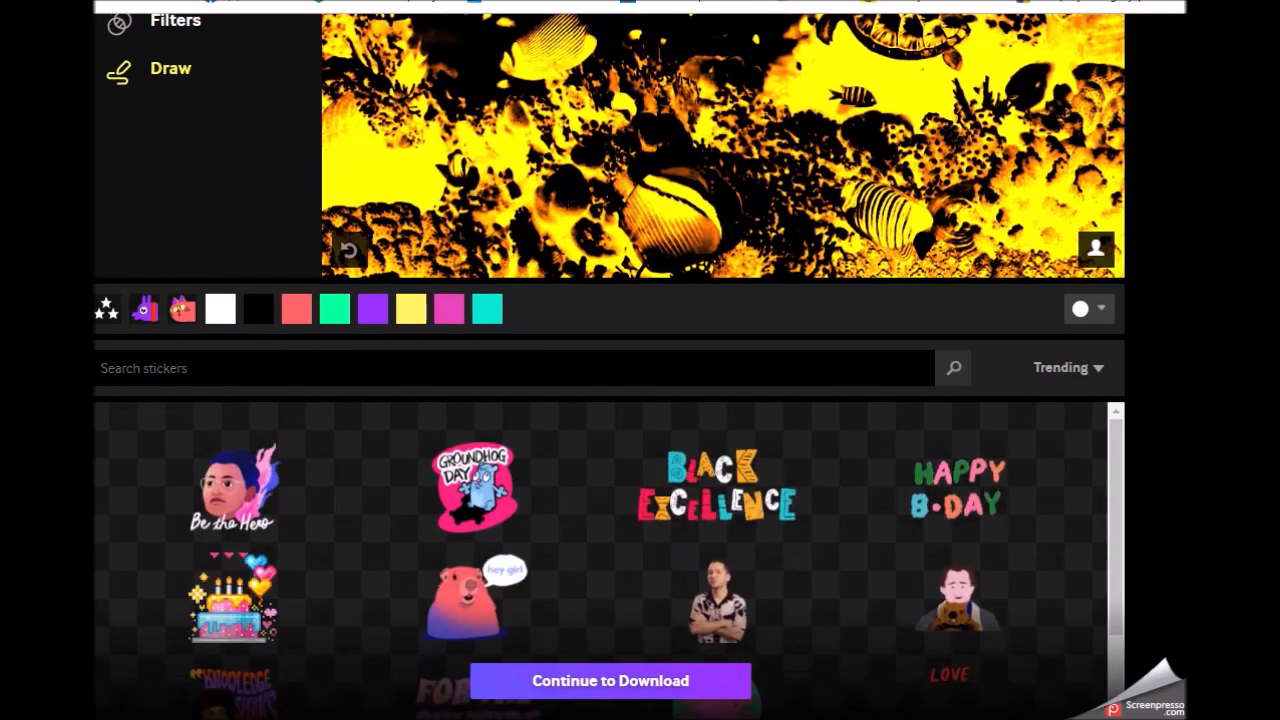
scroll(433, 483, "down", 1)
scroll(626, 583, "down", 2)
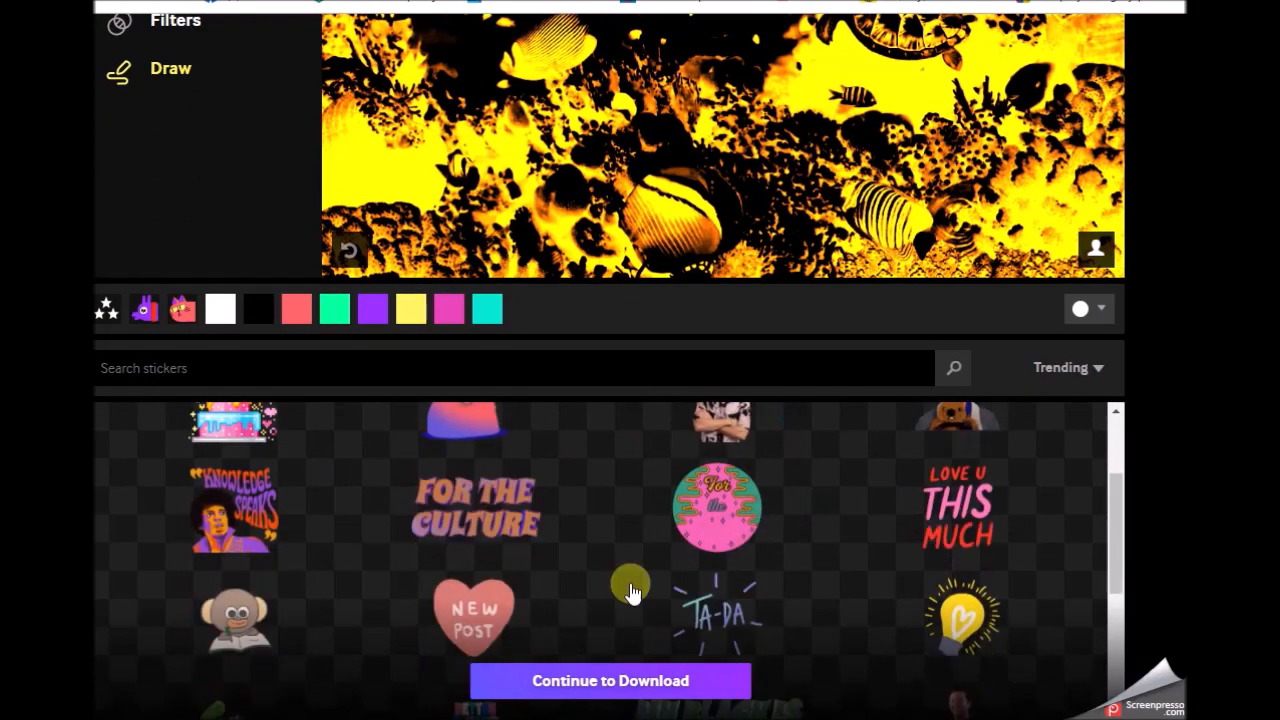
scroll(818, 497, "up", 2)
scroll(818, 497, "up", 1)
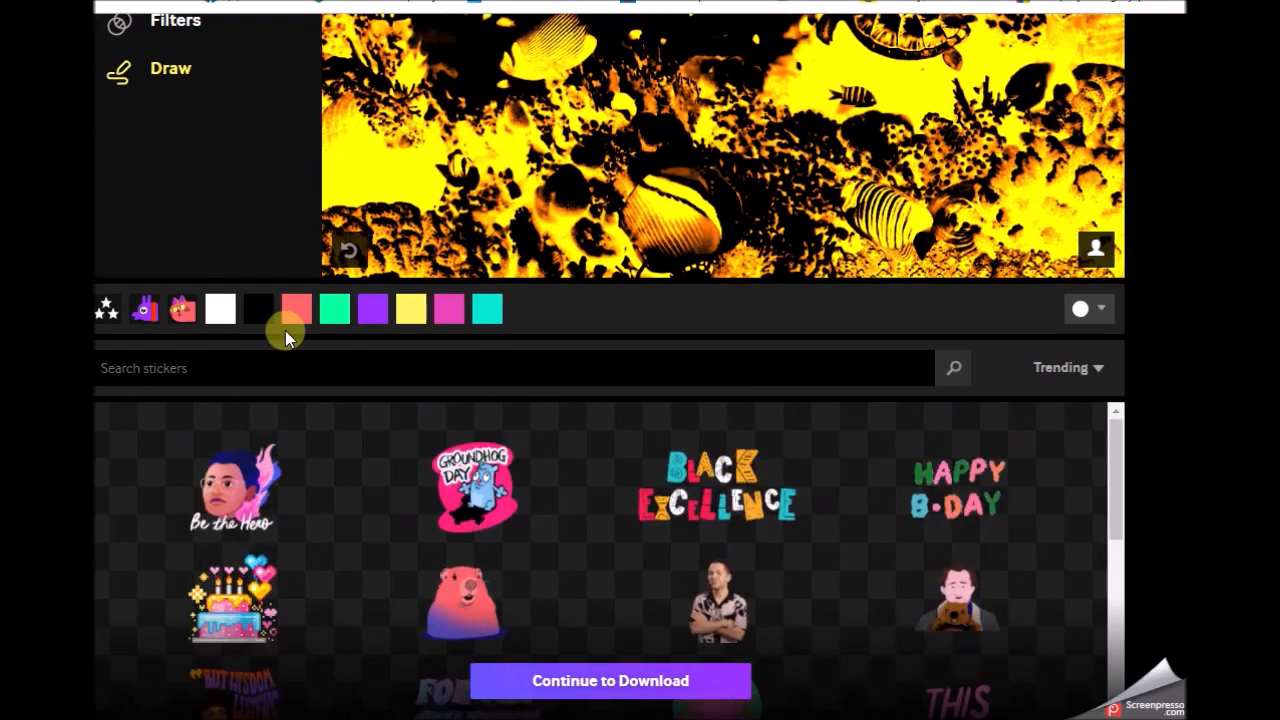
scroll(214, 300, "up", 3)
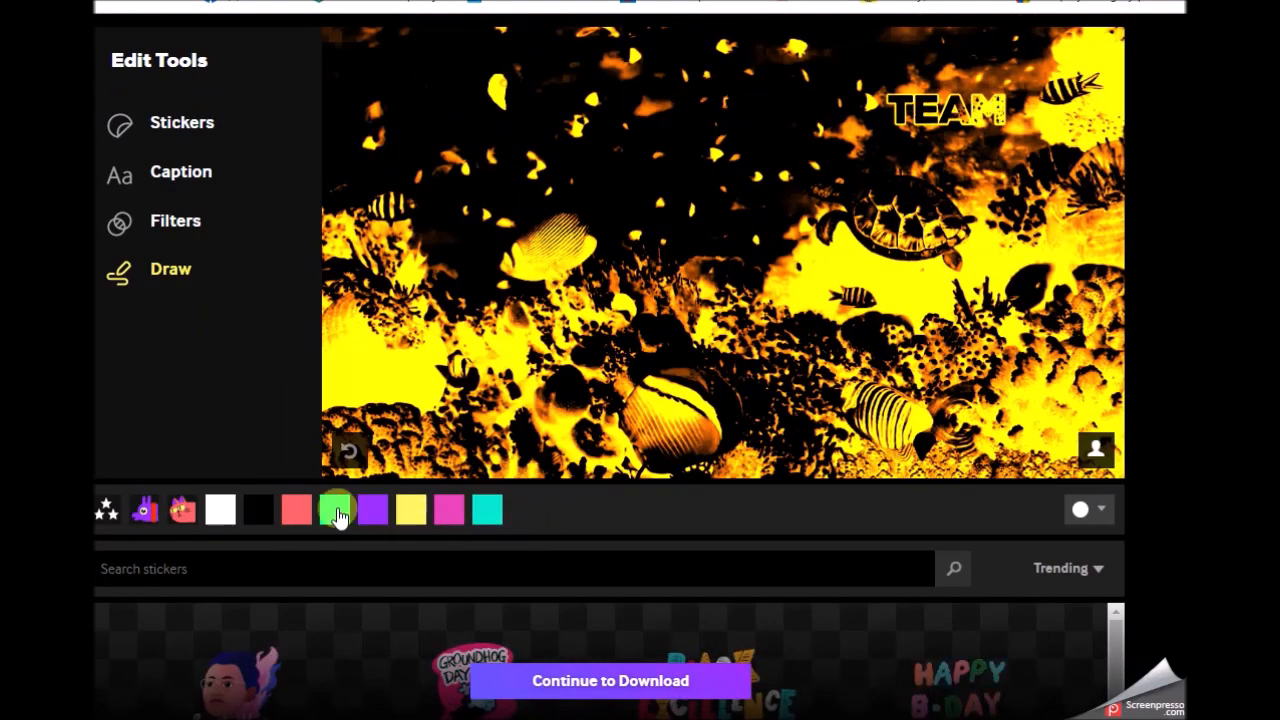
left_click(185, 512)
mouse_move(912, 362)
left_mouse_down()
mouse_move(945, 342)
mouse_move(757, 357)
mouse_move(515, 345)
mouse_move(430, 336)
mouse_move(395, 312)
left_mouse_up()
mouse_move(700, 200)
left_mouse_down()
mouse_move(800, 215)
mouse_move(825, 245)
mouse_move(920, 185)
mouse_move(1015, 177)
left_mouse_up()
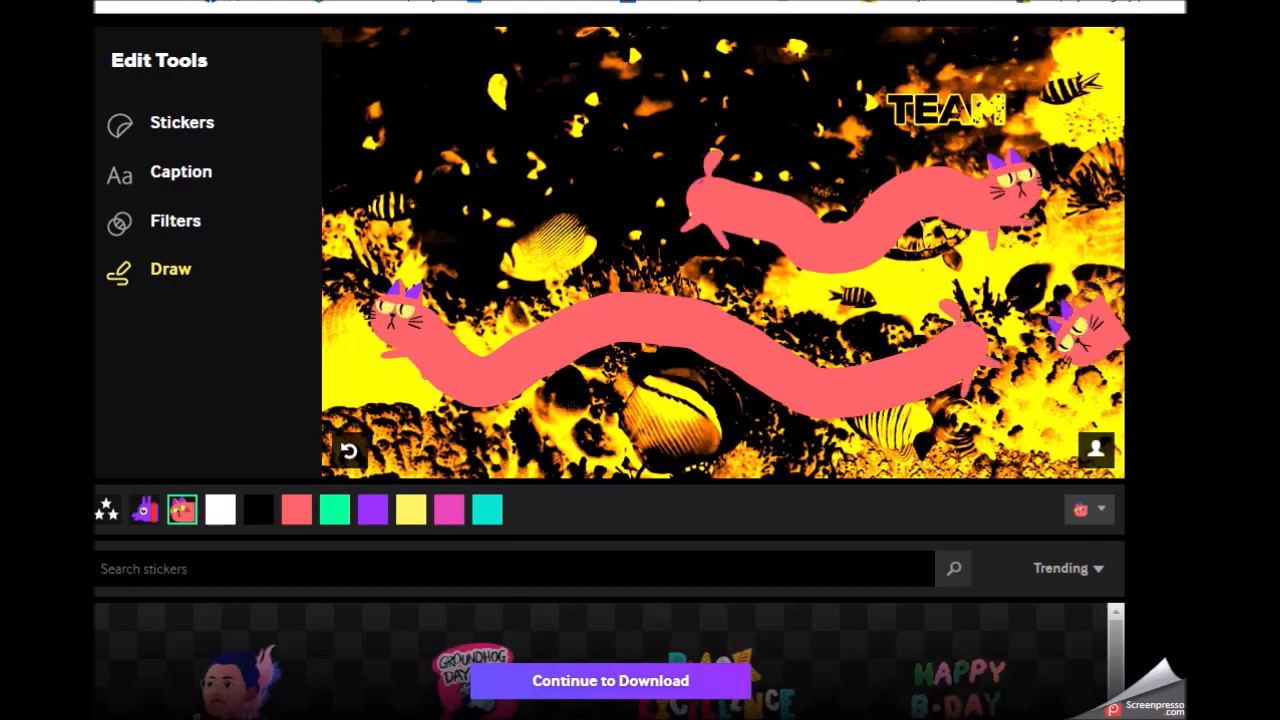
Step: Finish decorating the backdrop and download it
scroll(239, 375, "up", 1)
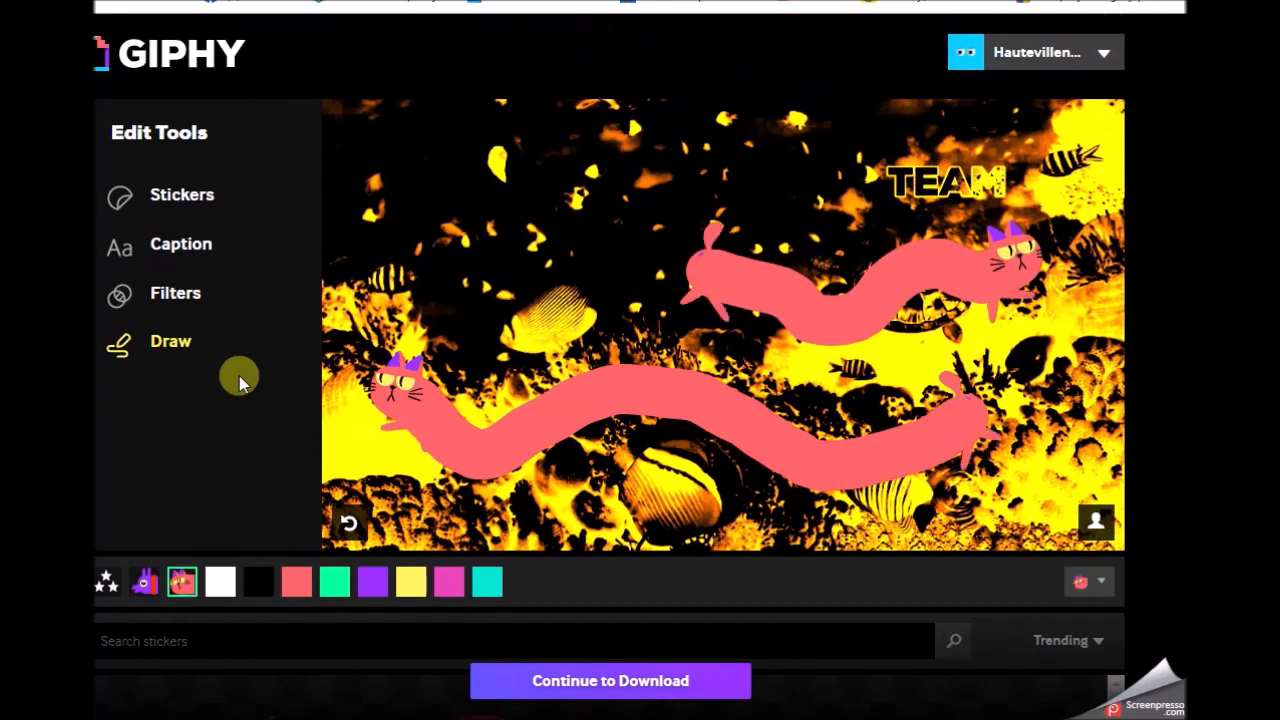
scroll(790, 370, "down", 2)
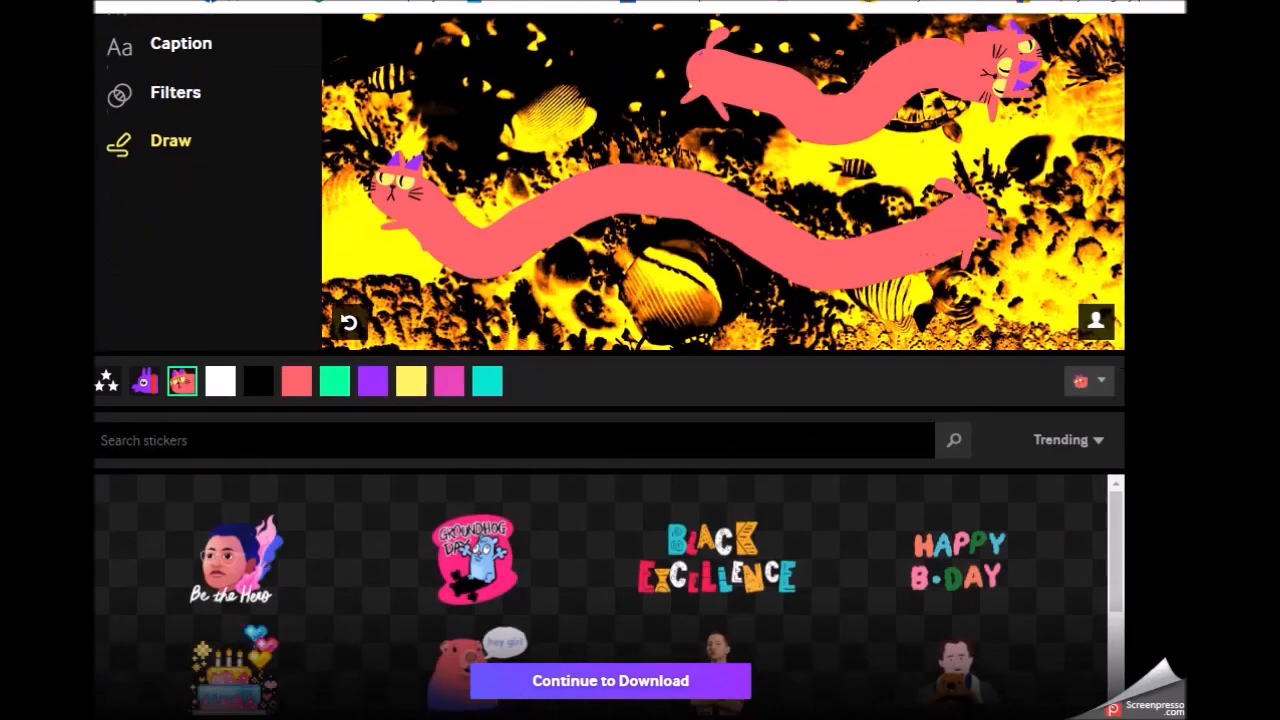
left_click(602, 681)
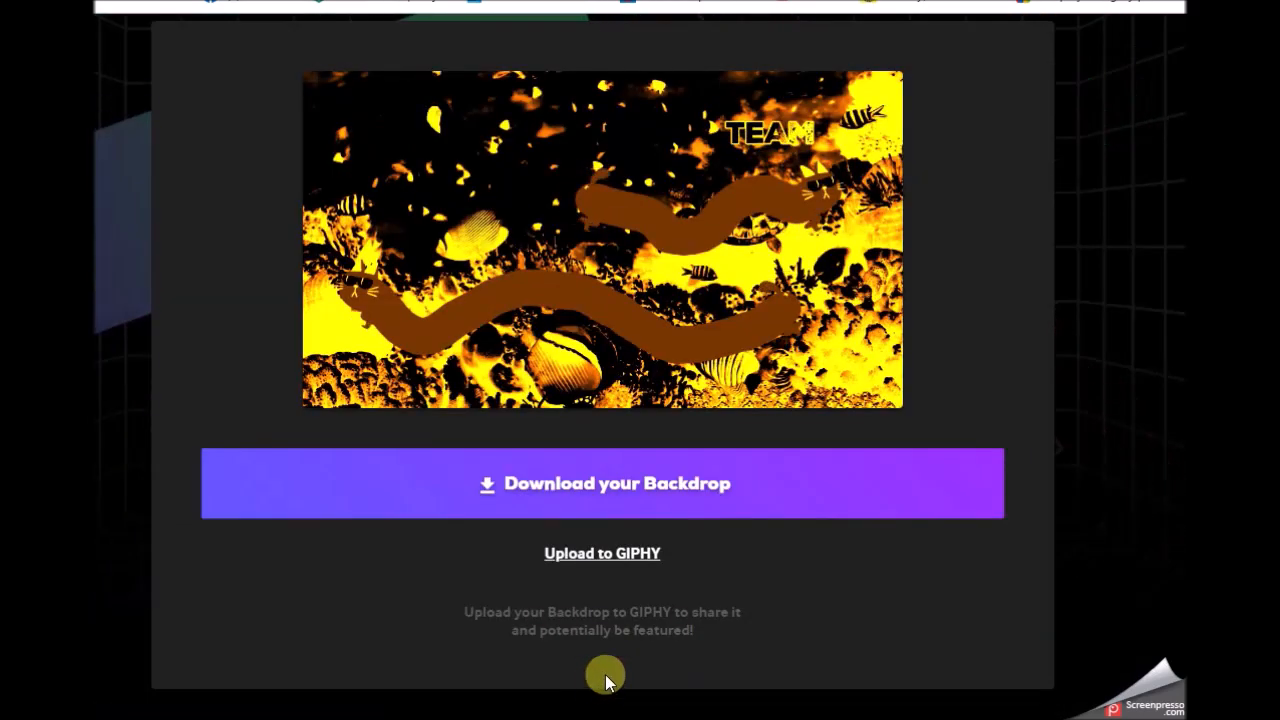
left_click(752, 466)
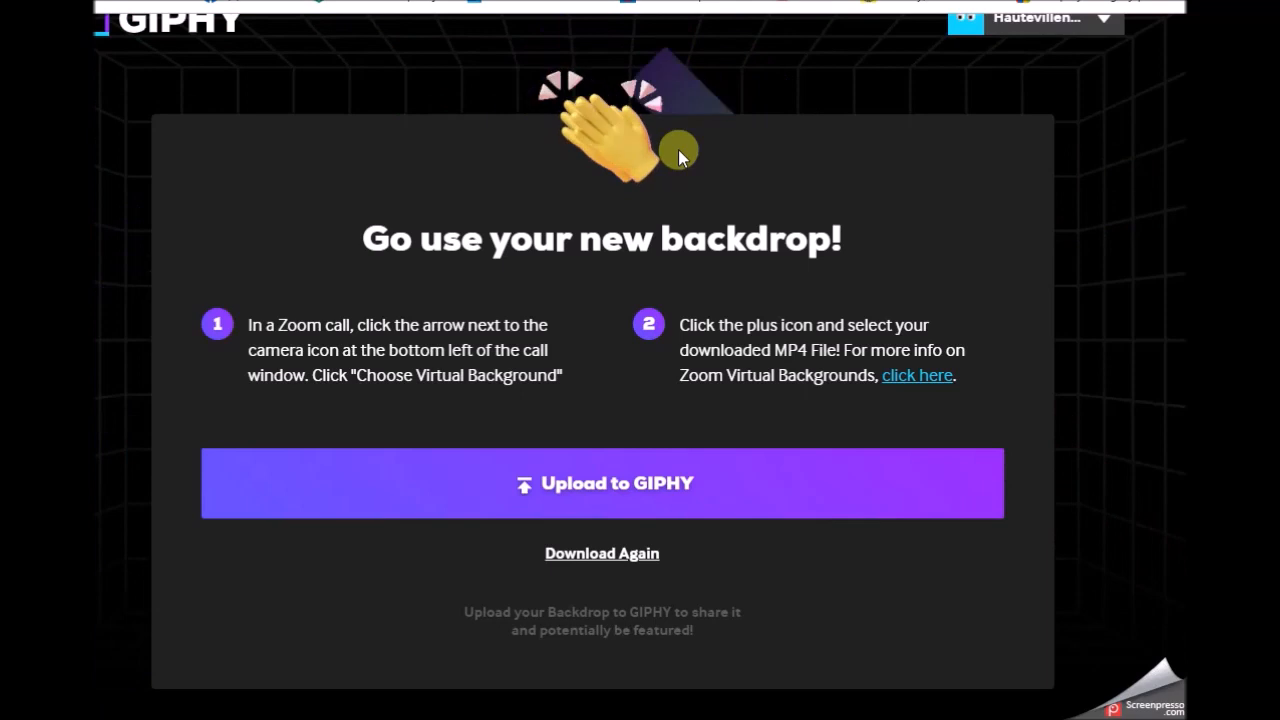
Step: Upload the backdrop to GIPHY with Public visibility and display its media download links
left_click(606, 484)
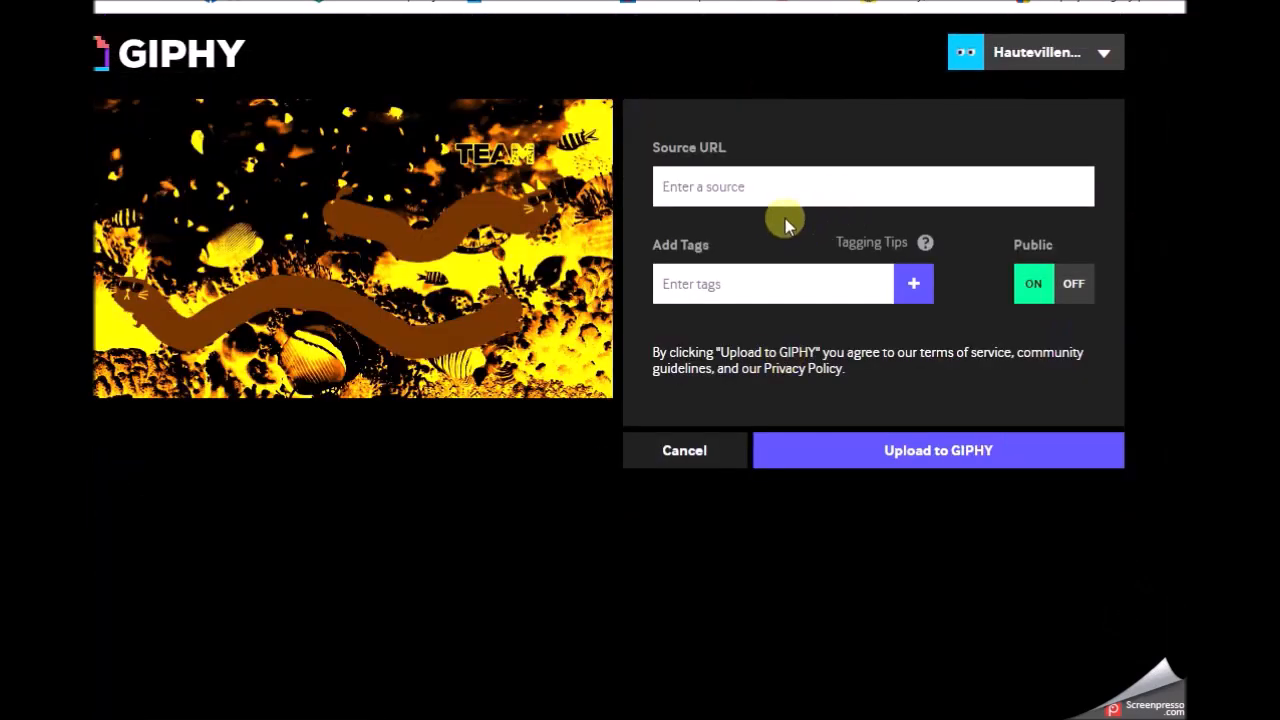
left_click(892, 455)
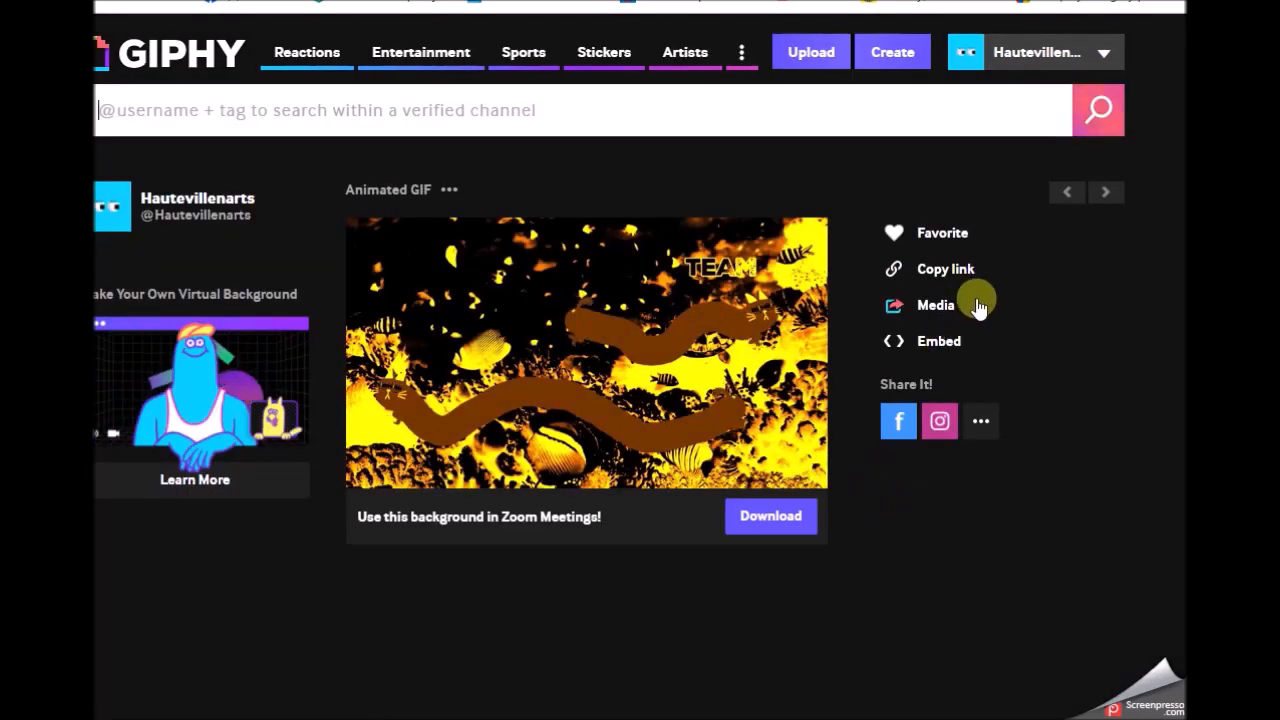
left_click(937, 310)
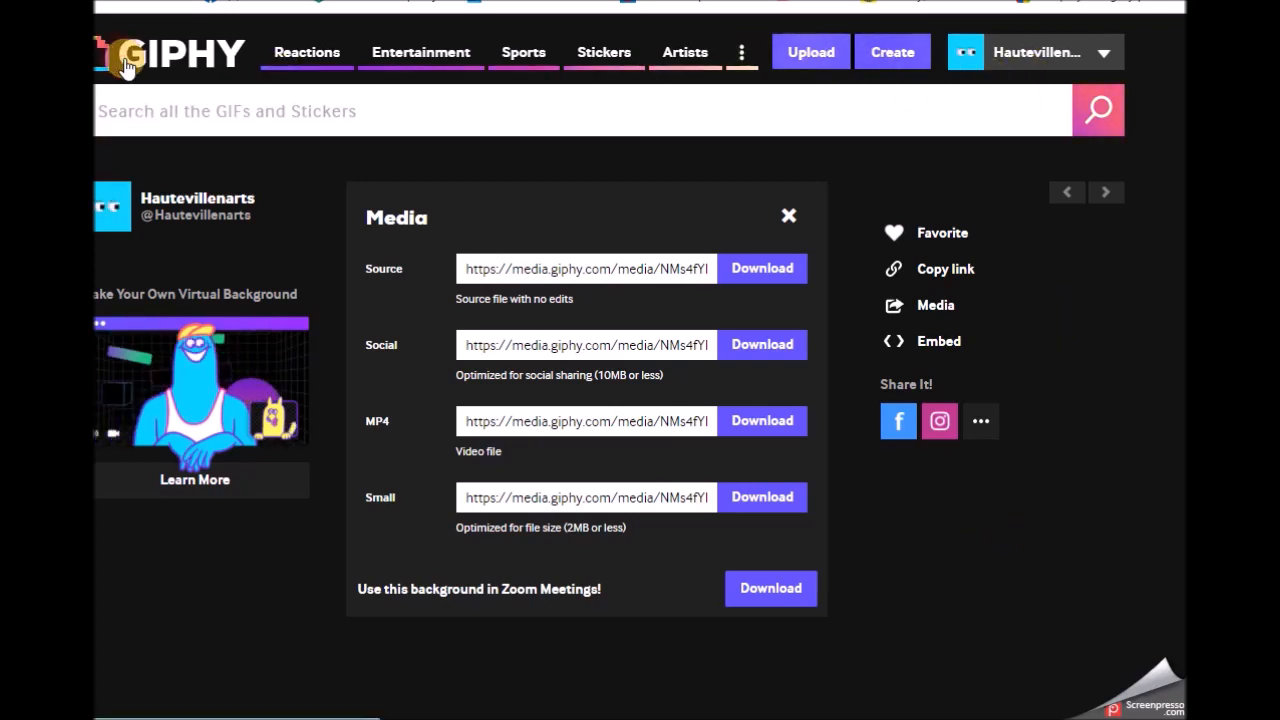
Step: Return to GIPHY Create and start a new GIF from the drawing image 1
left_click(127, 66)
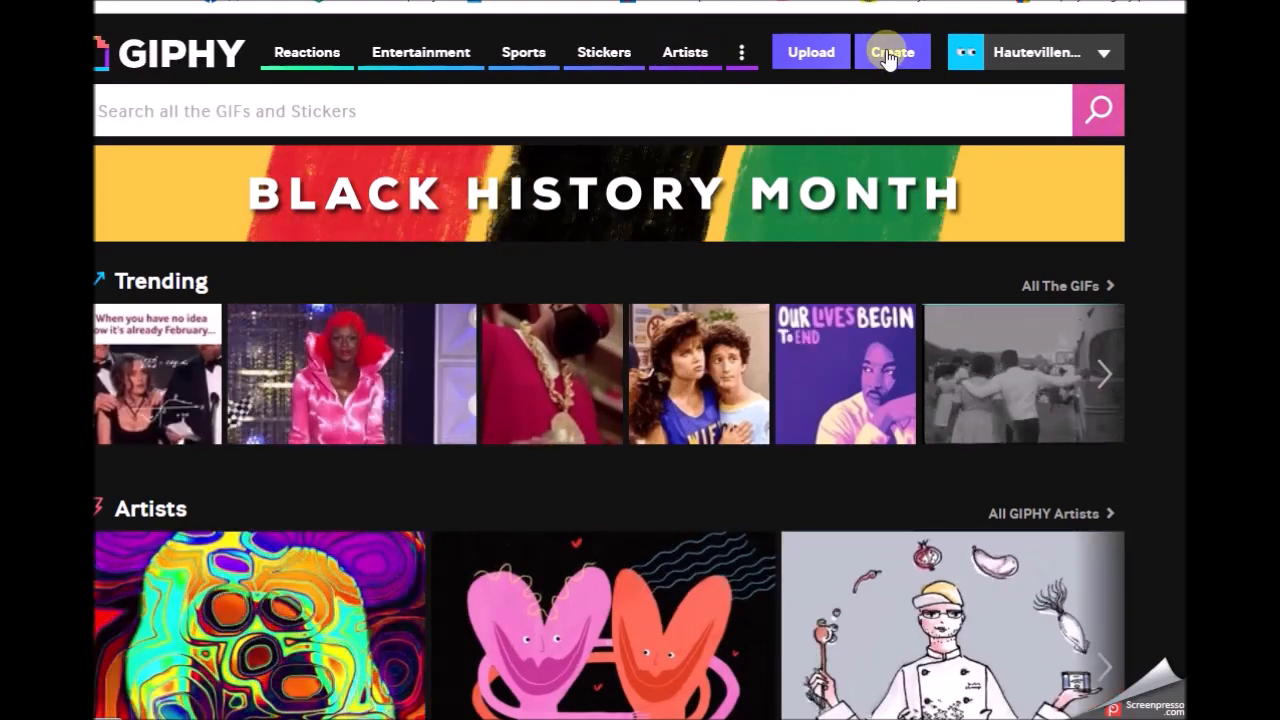
left_click(887, 52)
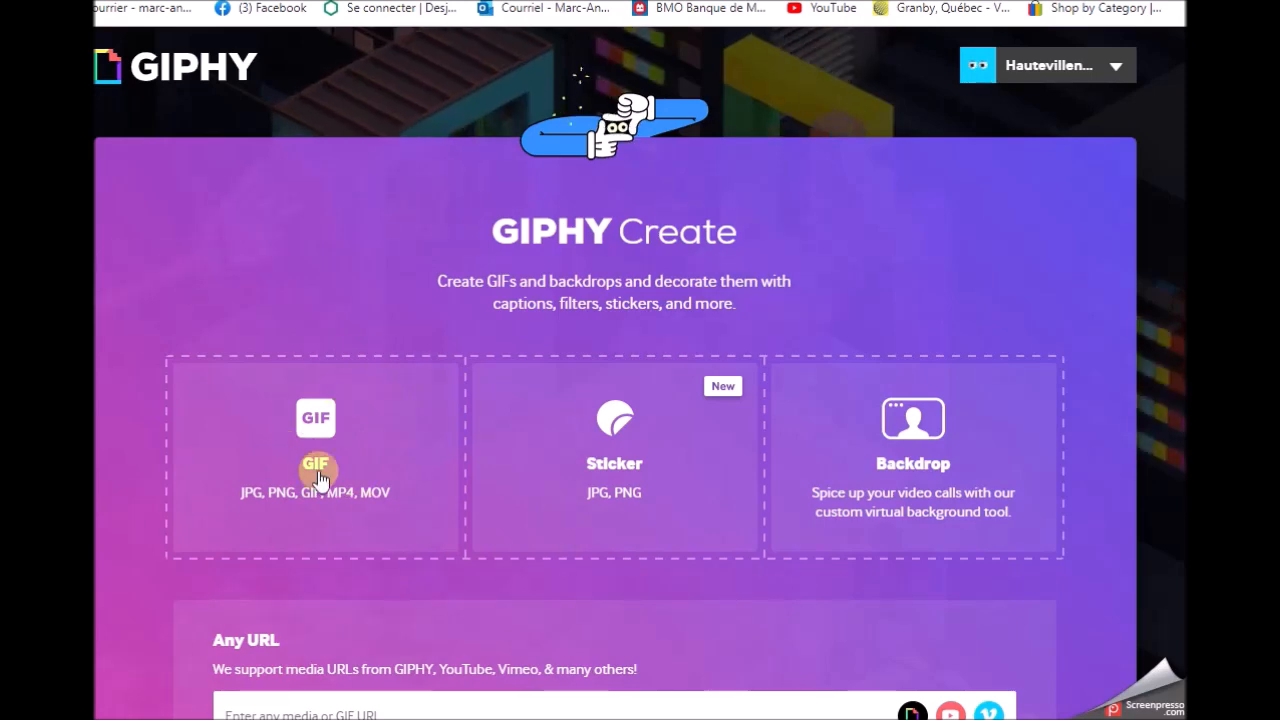
left_click(313, 424)
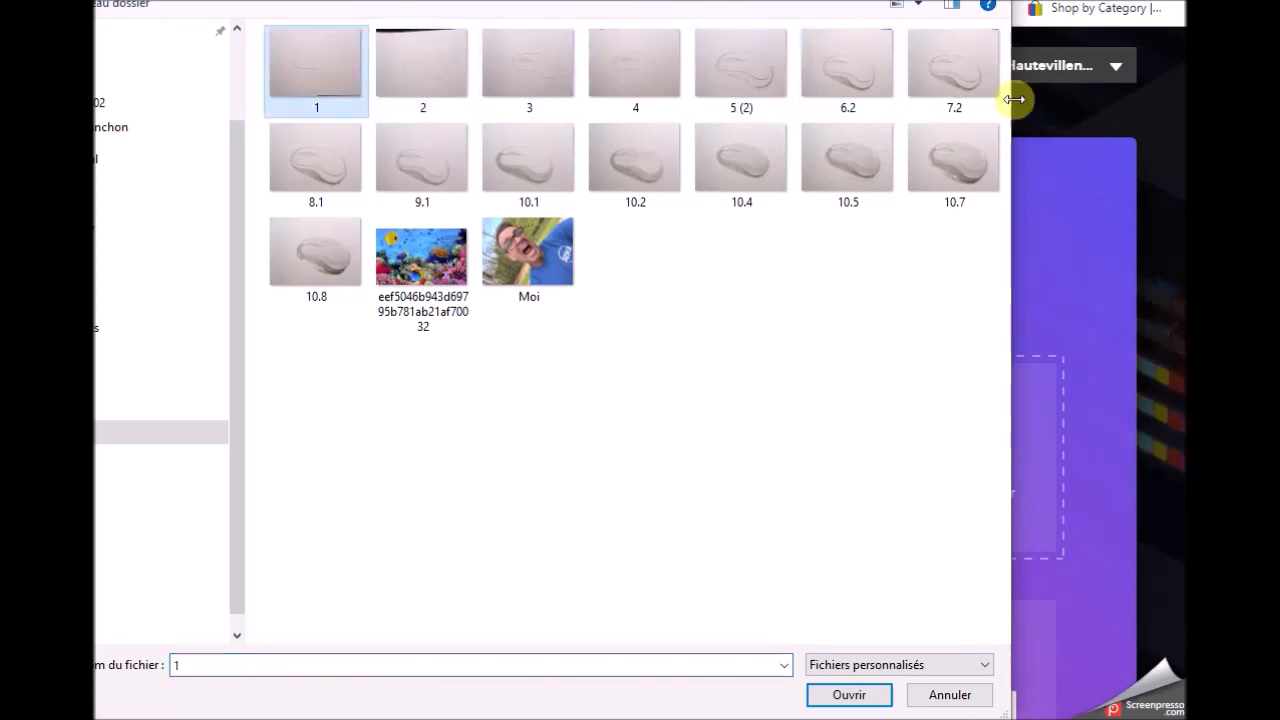
left_click(848, 695)
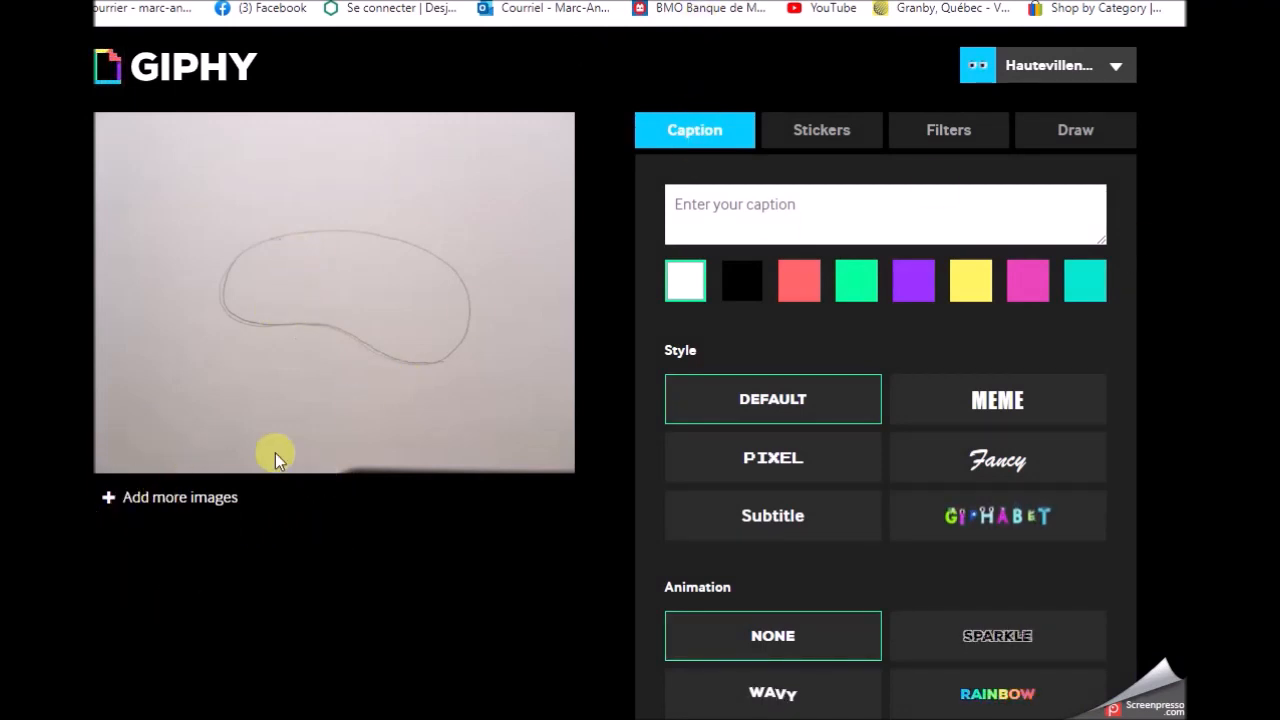
Step: Add the remaining mouse drawing images, from 2 through 10.8, to the GIF slideshow
left_click(175, 500)
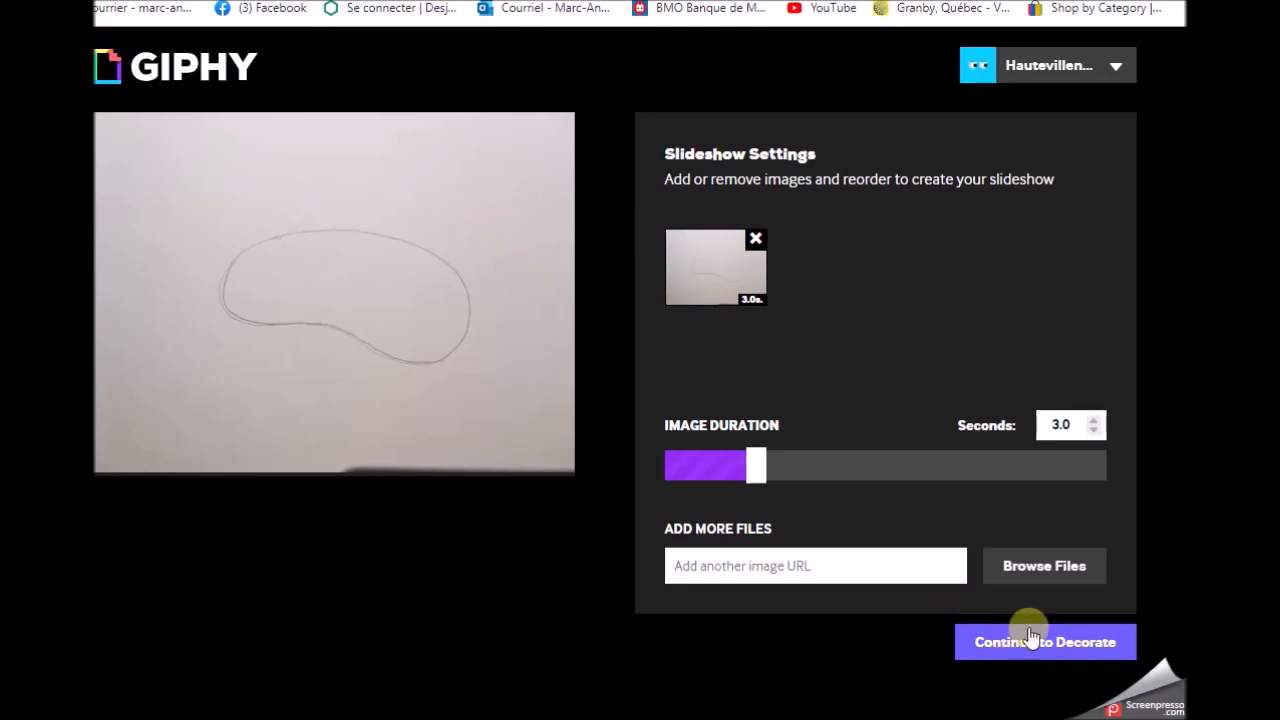
left_click(1025, 572)
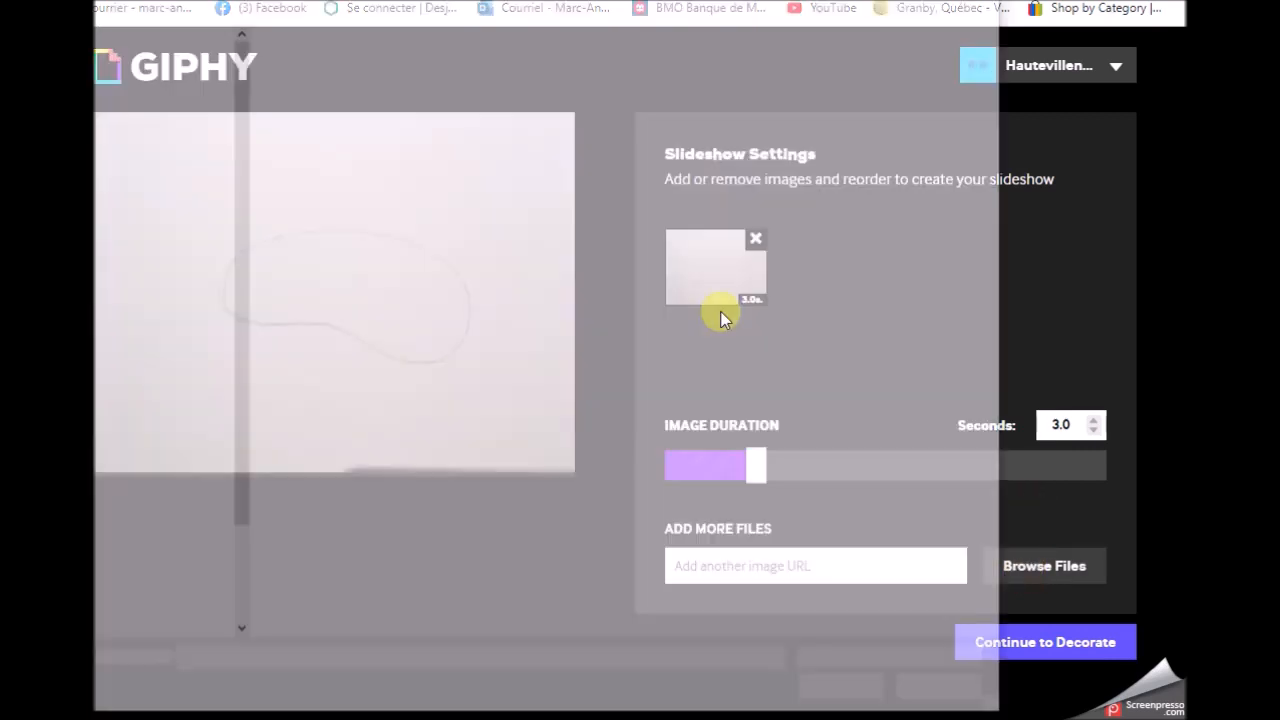
left_click(410, 75)
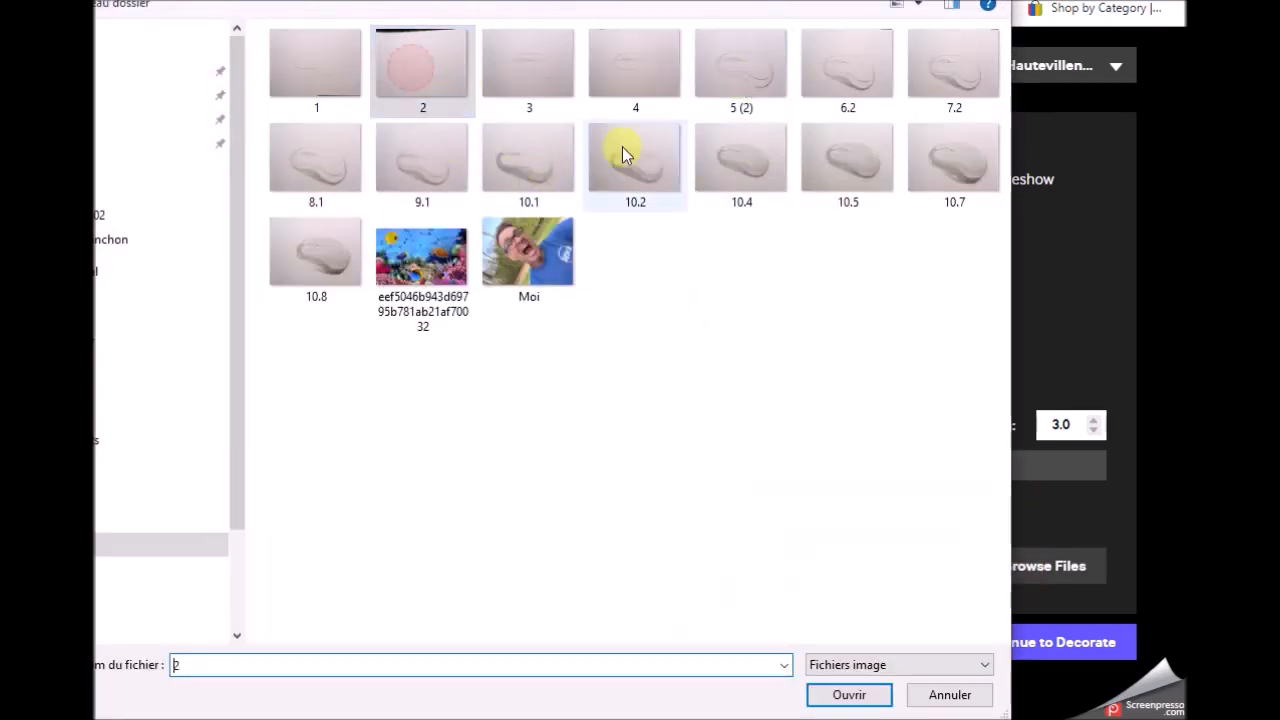
left_click(303, 265, "shift")
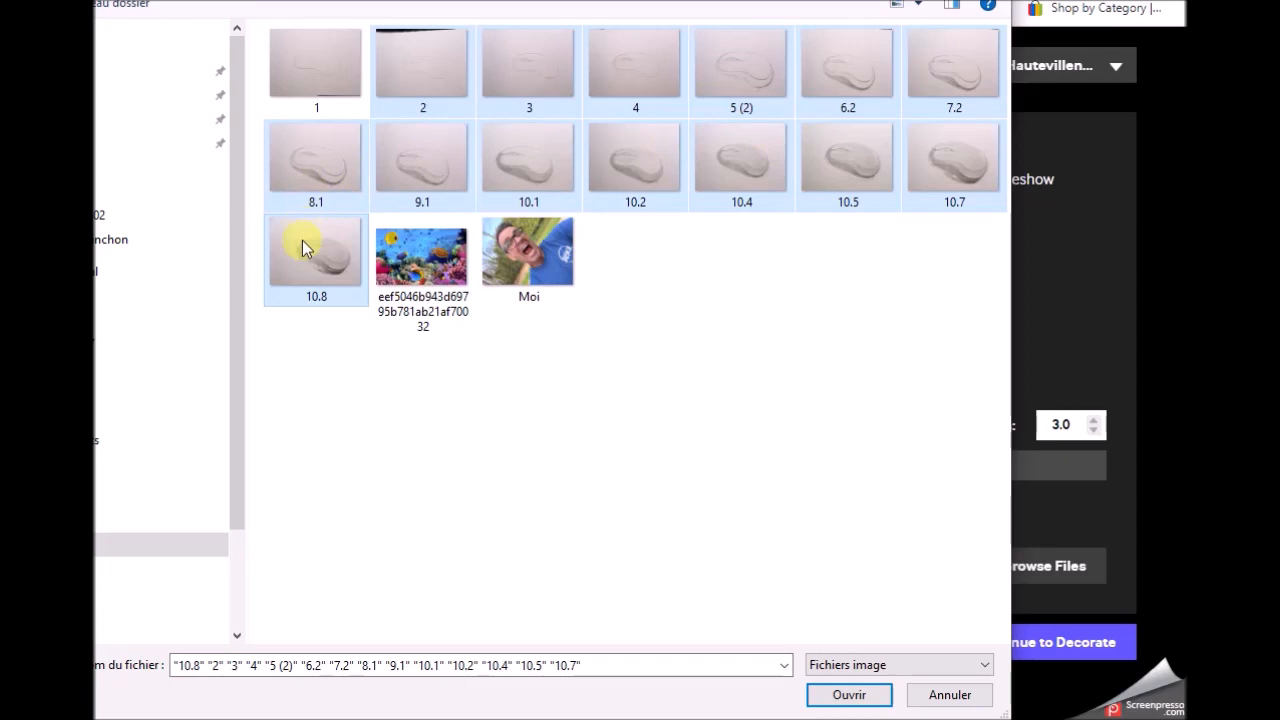
left_click(834, 694)
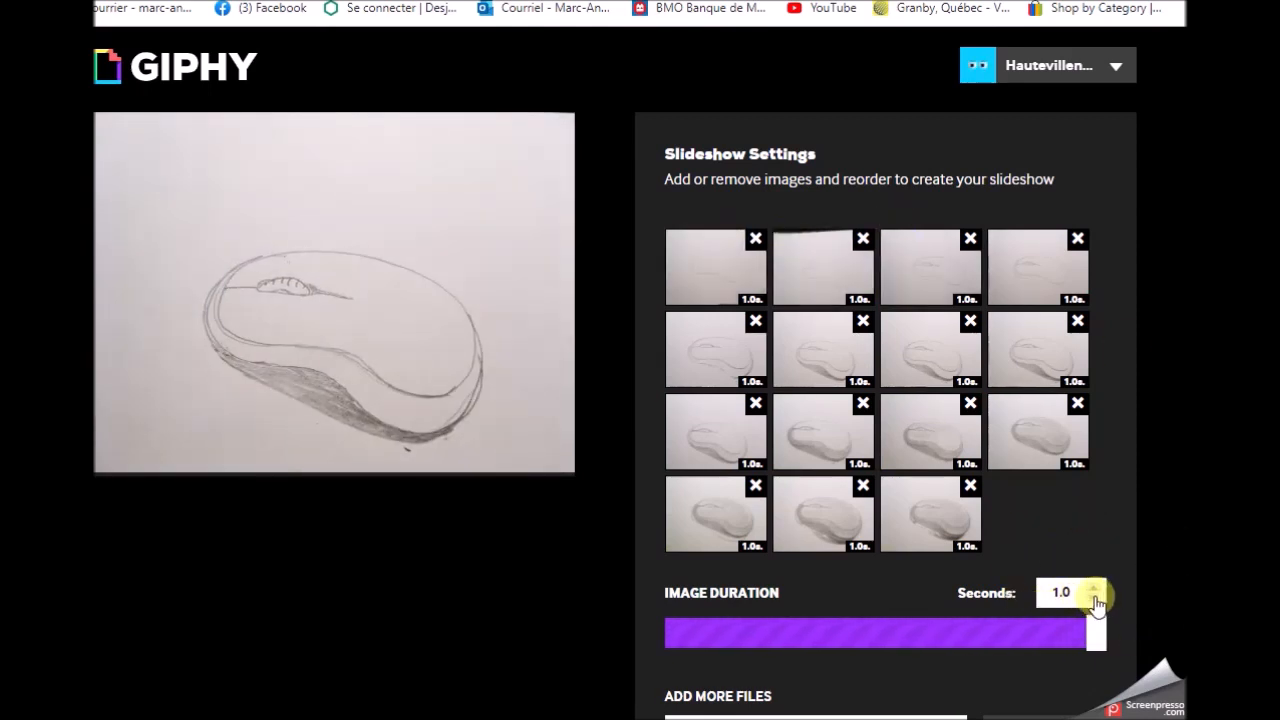
Step: Set the slideshow's image duration to 0.4 seconds and continue to the decorating stage
left_click_drag(1096, 625, 822, 634)
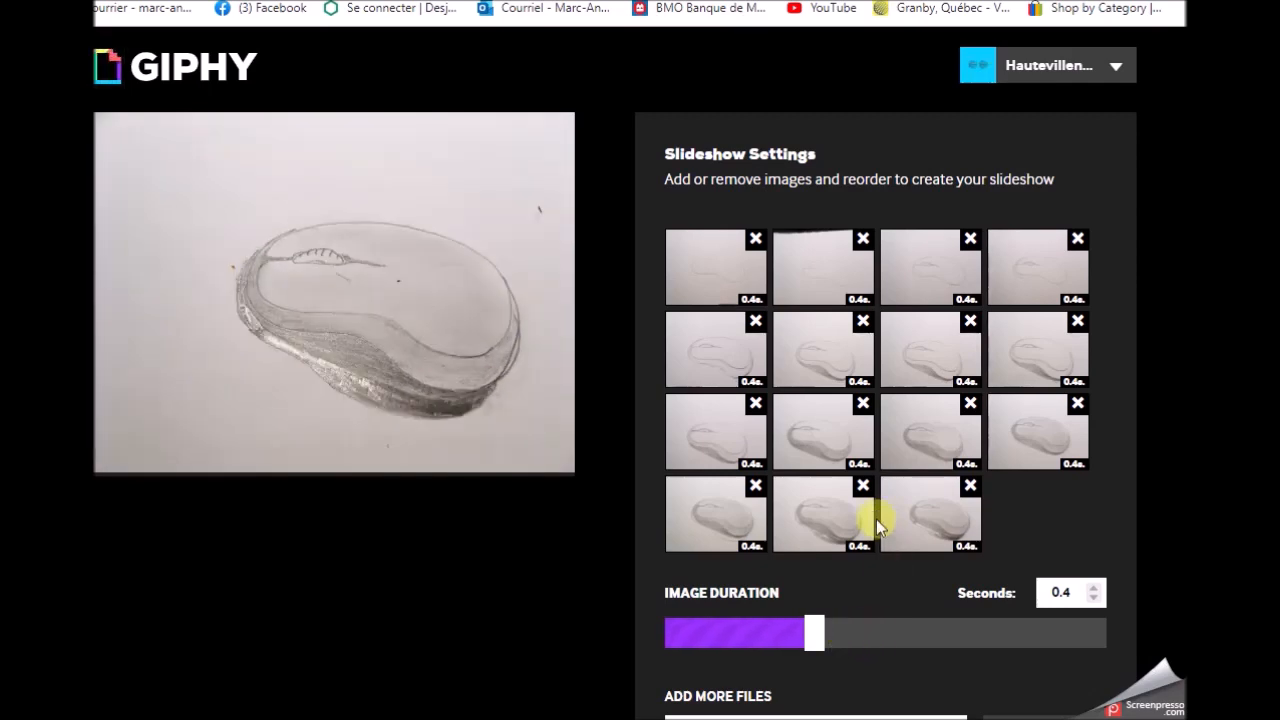
scroll(877, 520, "down", 1)
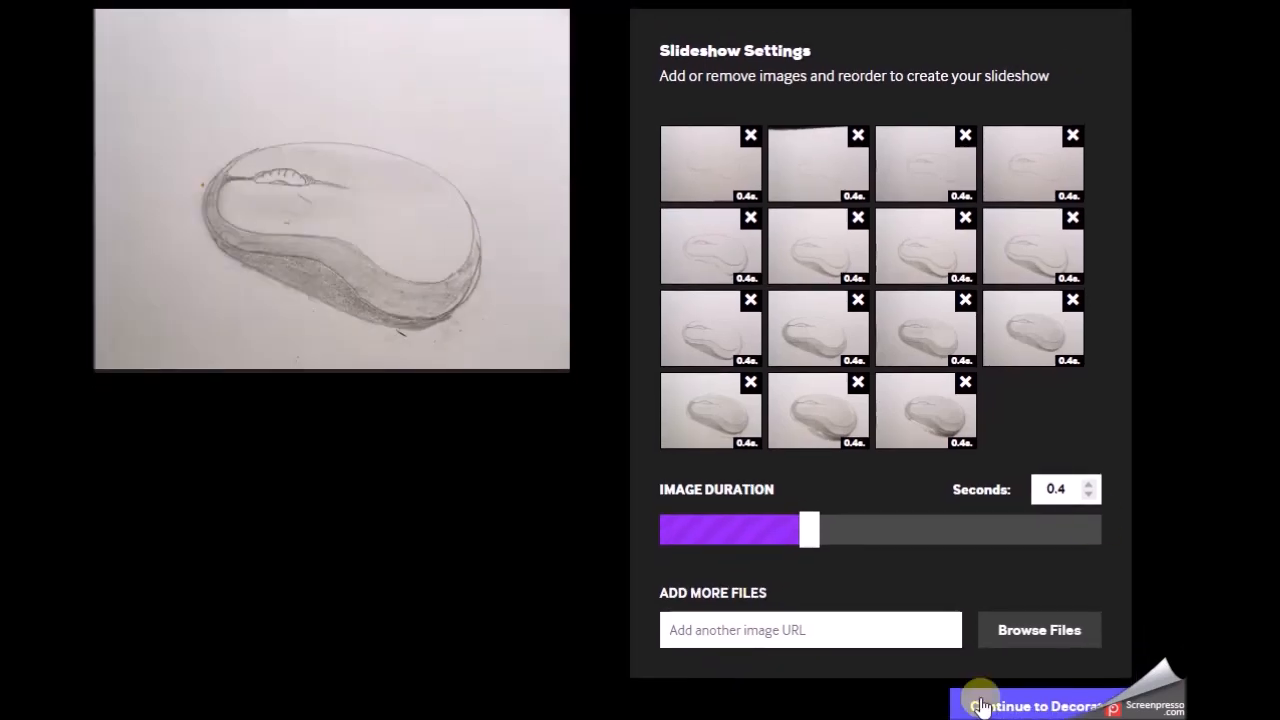
left_click(1000, 708)
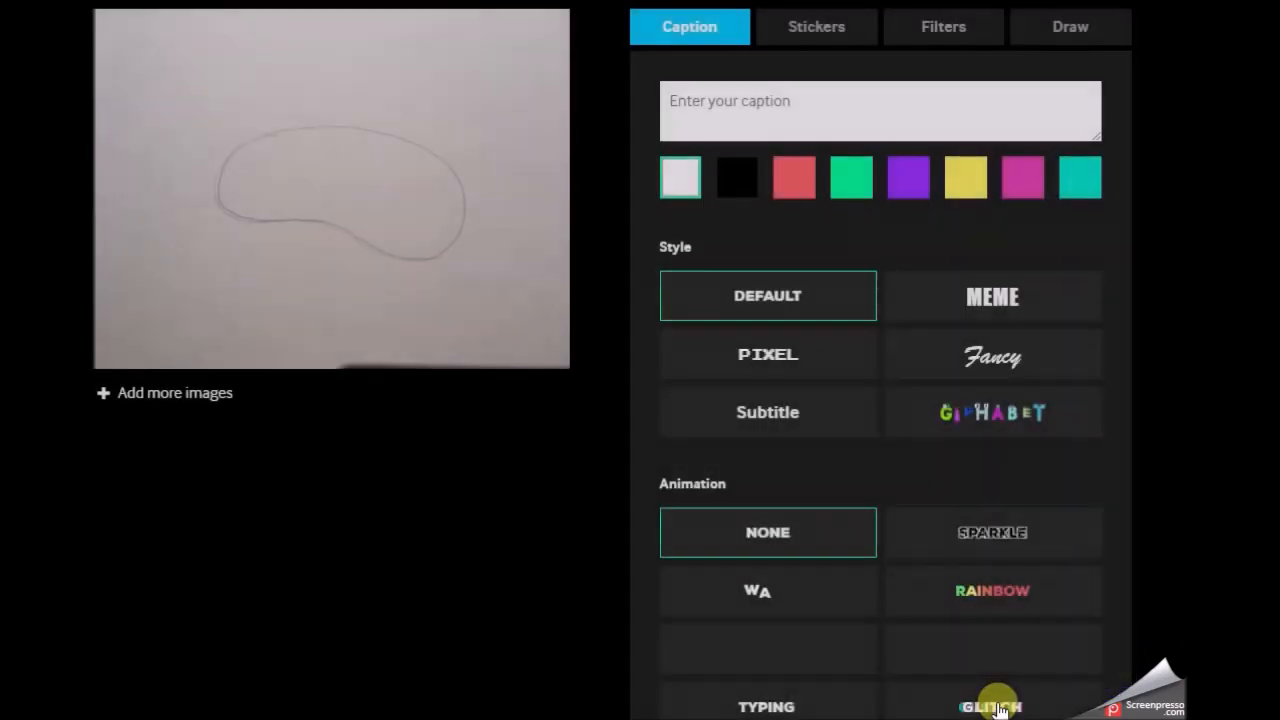
Step: Add the caption "Dessin" to the GIF and place it in the image's upper-left corner above the drawing
left_click(747, 112)
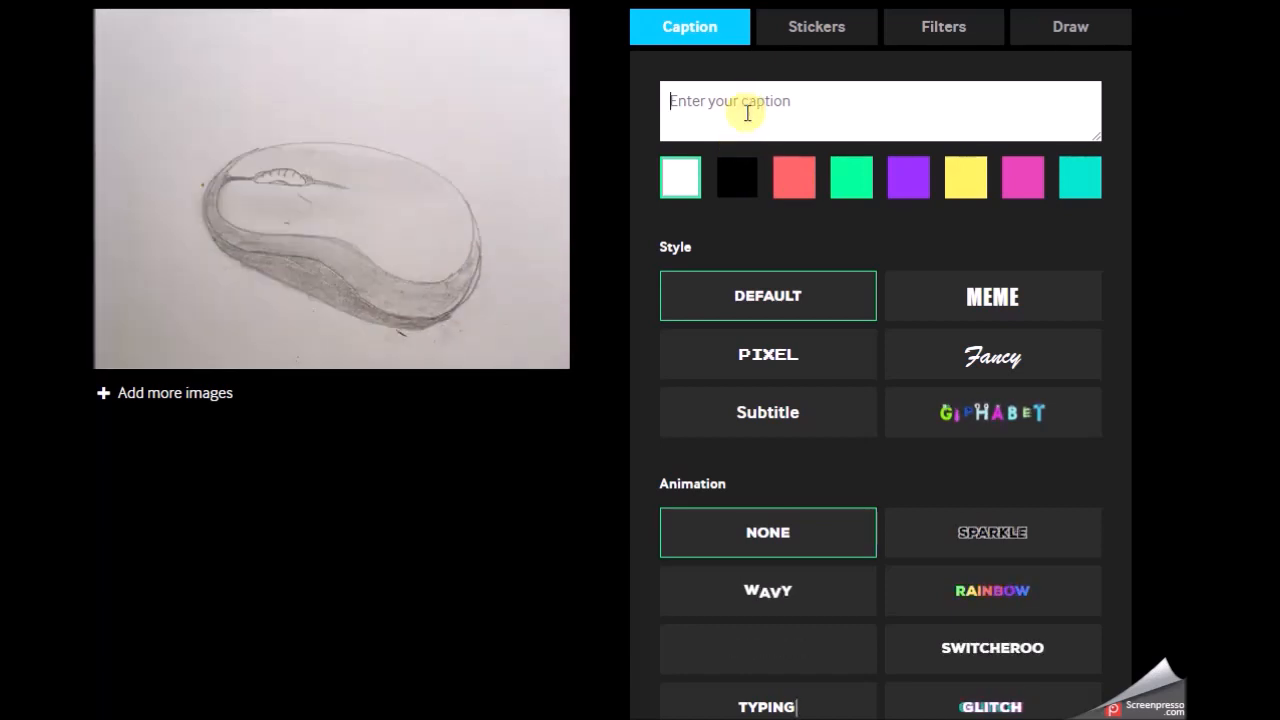
type("Dessin")
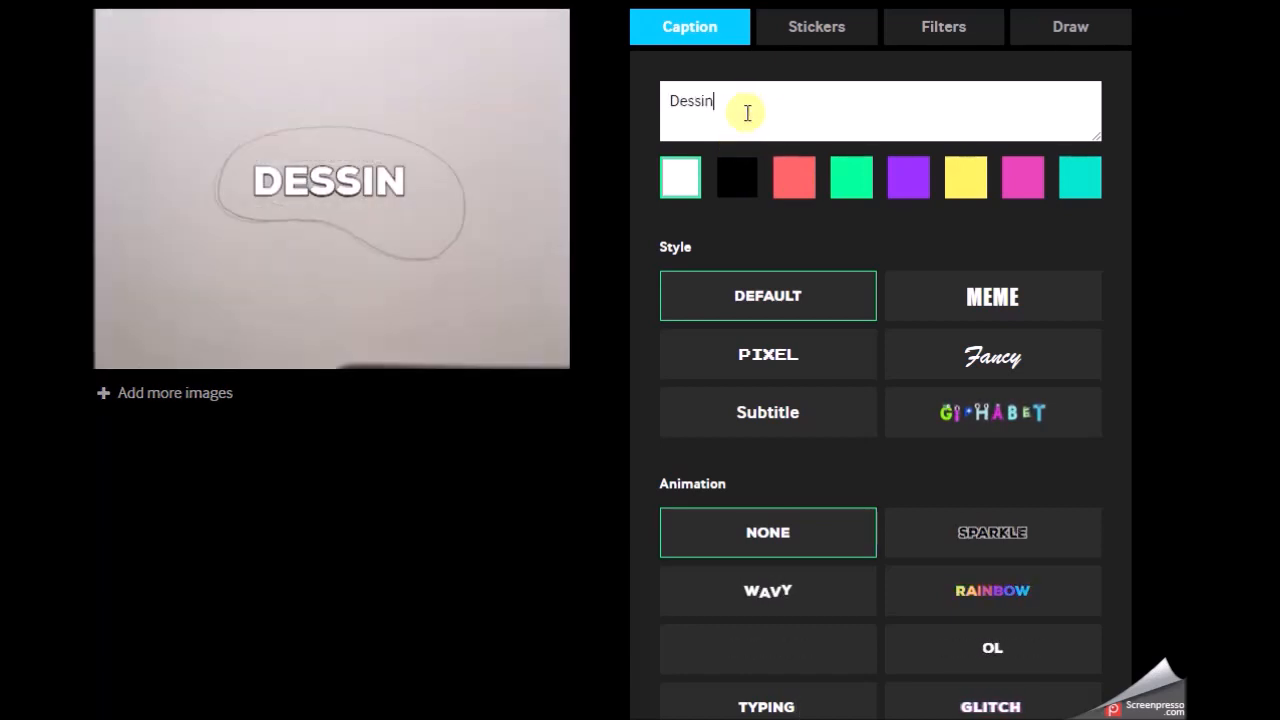
mouse_move(302, 187)
left_click_drag(302, 187, 210, 52)
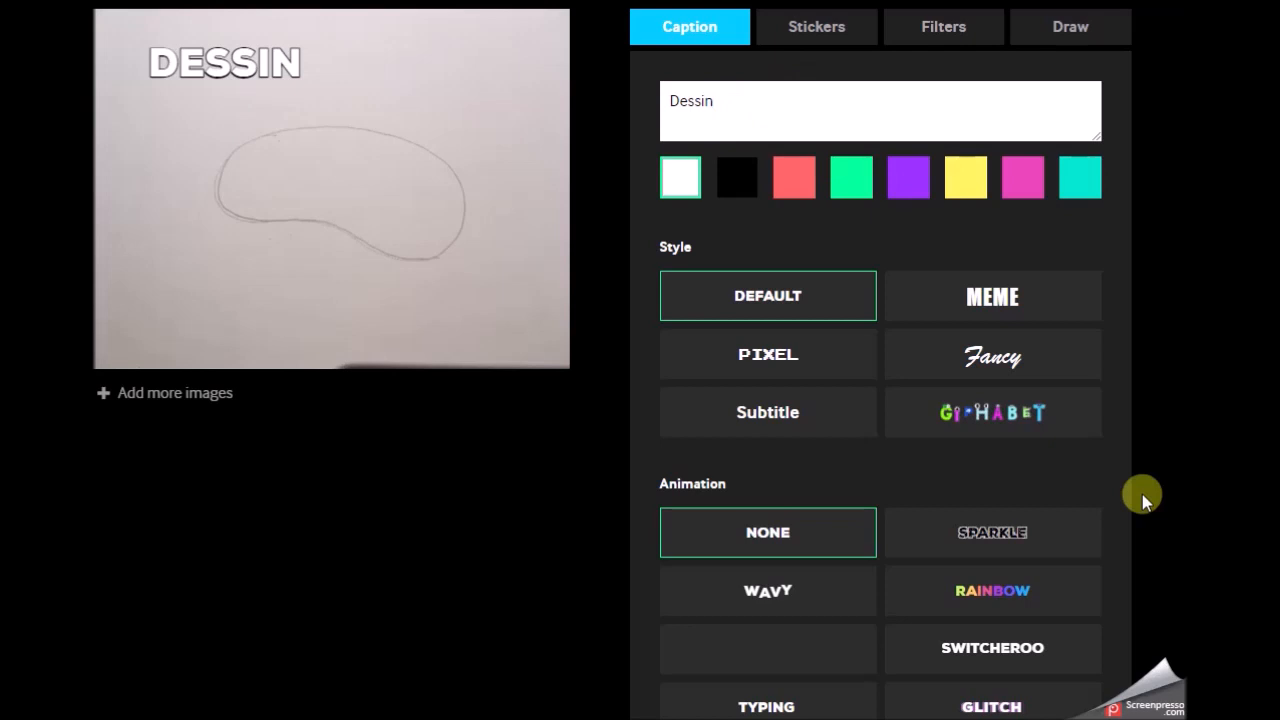
Step: Try the Giphabet style on the caption, then give it the Pixel style with the Sparkle animation
left_click(1014, 418)
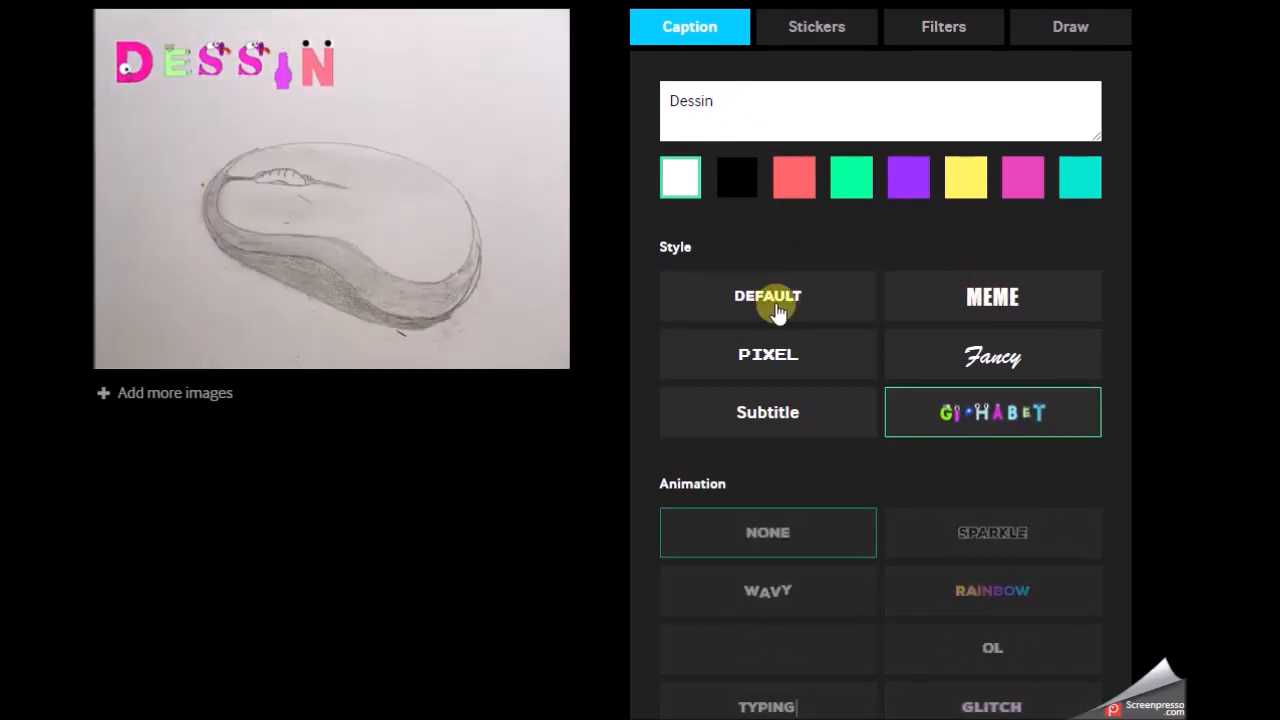
left_click(751, 360)
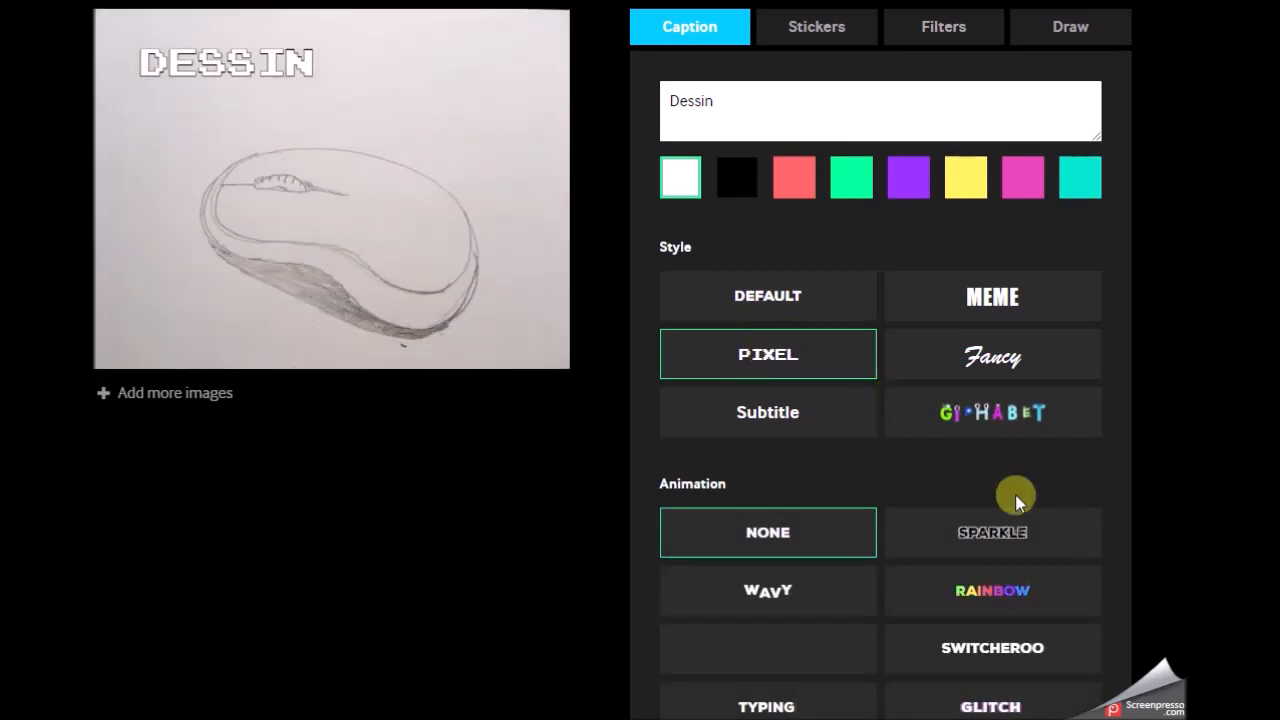
scroll(1000, 480, "down", 1)
left_click(975, 432)
Step: Add the trending green frog sticker with the crown and position it in the image's lower-left corner
scroll(957, 517, "up", 2)
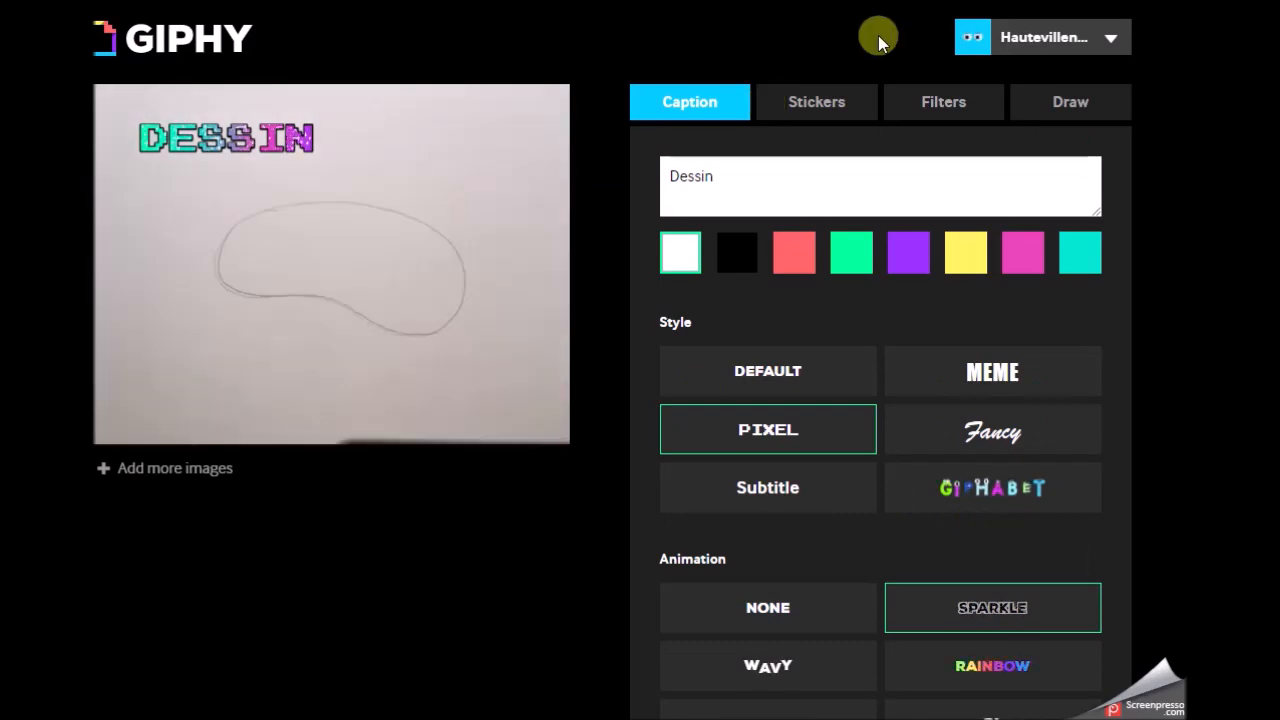
left_click(801, 115)
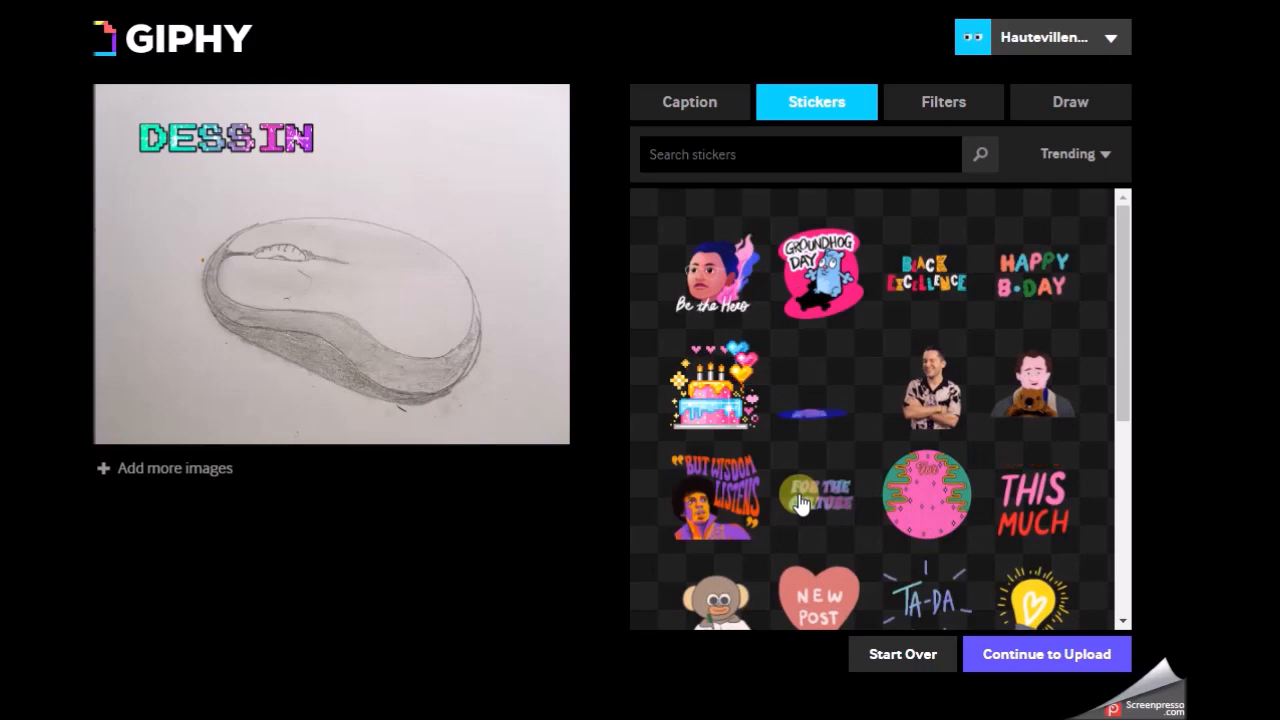
scroll(800, 510, "down", 1)
scroll(800, 505, "down", 2)
left_click_drag(715, 410, 118, 301)
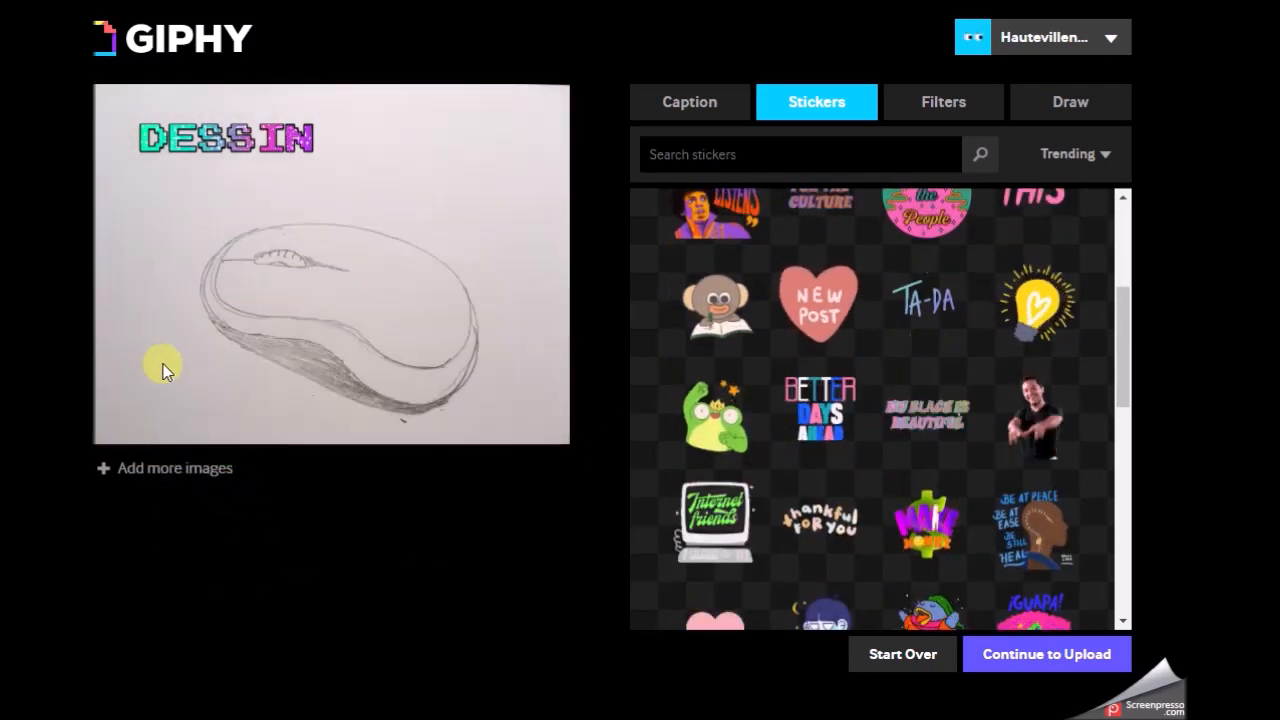
left_click(726, 452)
left_click_drag(328, 265, 148, 370)
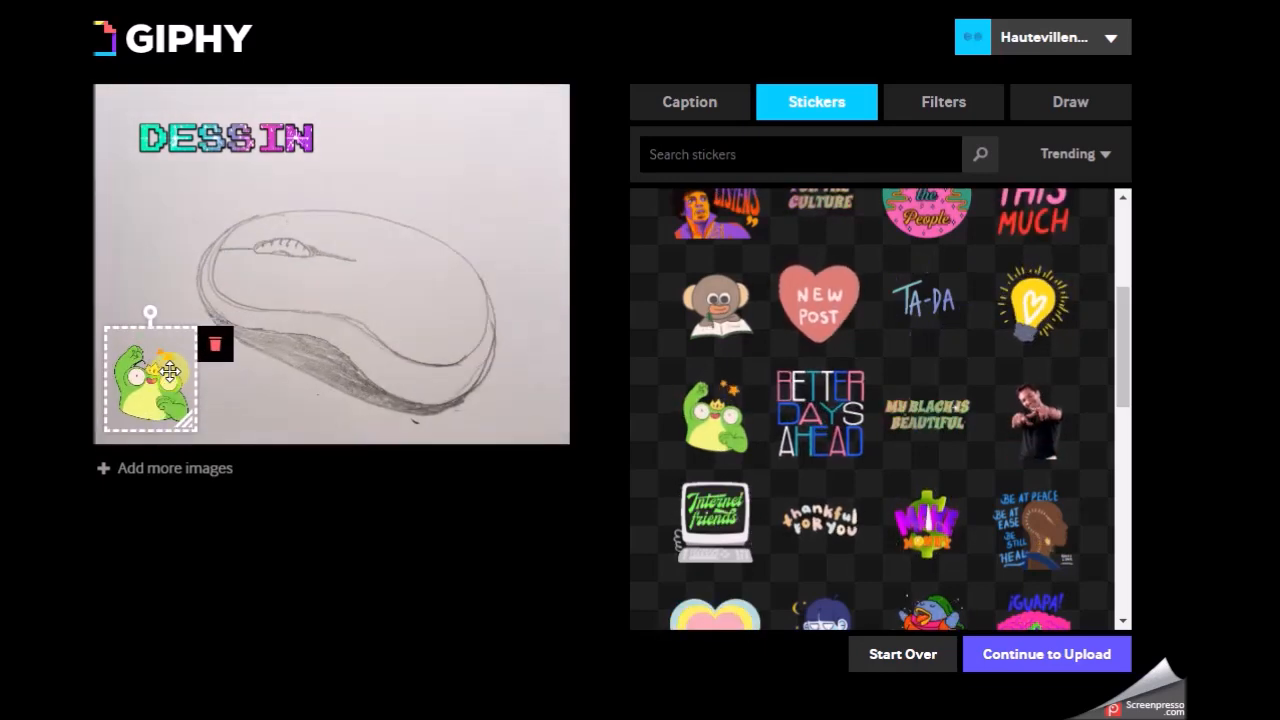
mouse_move(189, 428)
left_mouse_down()
mouse_move(157, 386)
mouse_move(177, 423)
mouse_move(234, 460)
mouse_move(194, 432)
left_mouse_up()
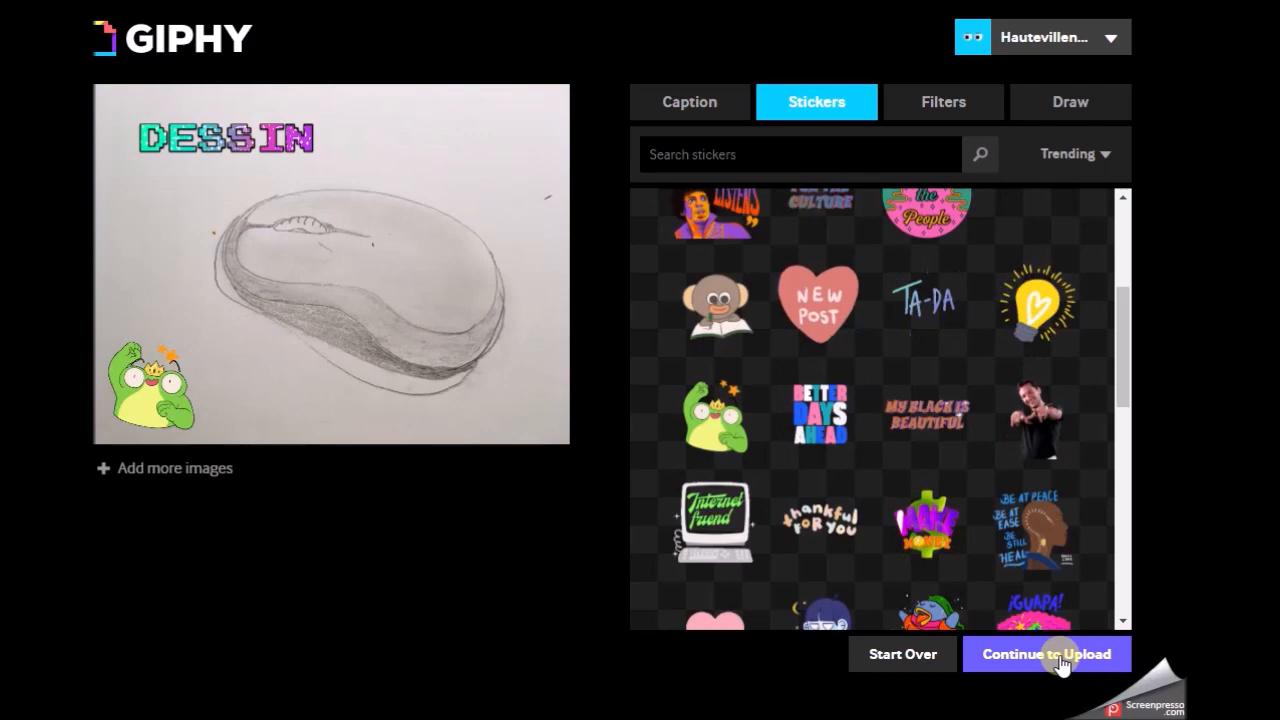
Step: Apply the Lightning filter to the GIF
scroll(1017, 378, "up", 1)
left_click(935, 104)
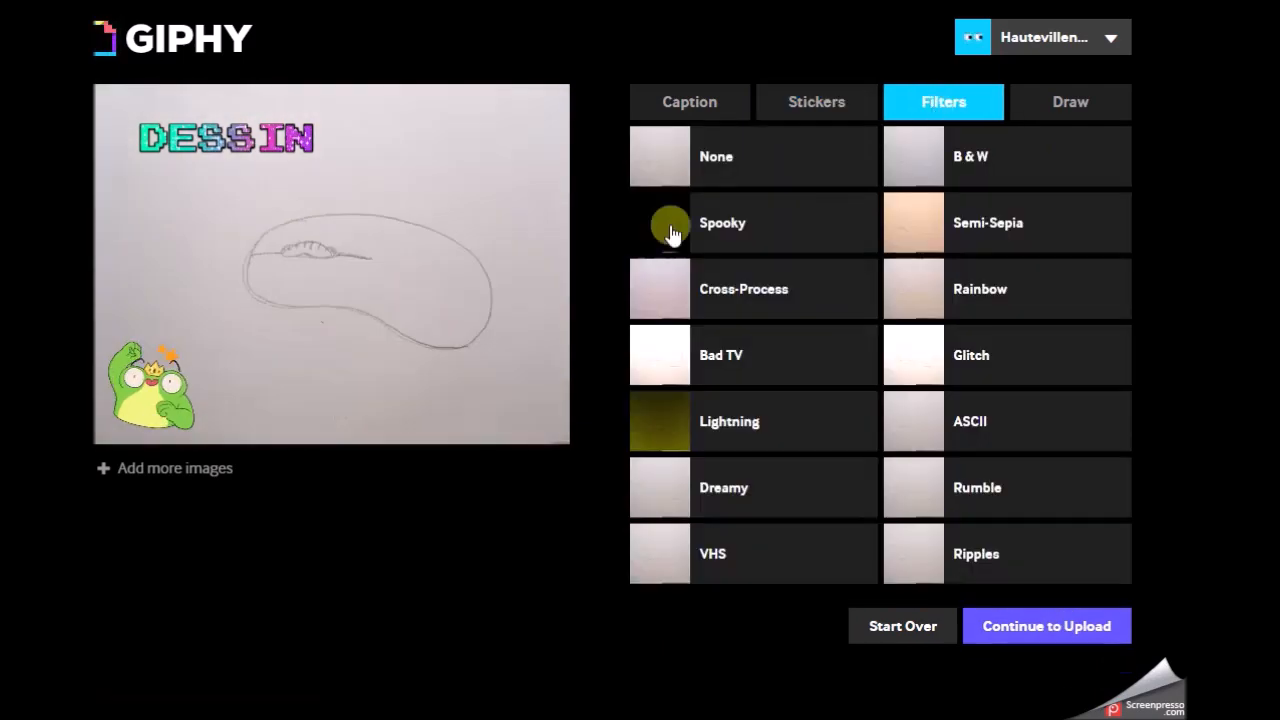
left_click(747, 438)
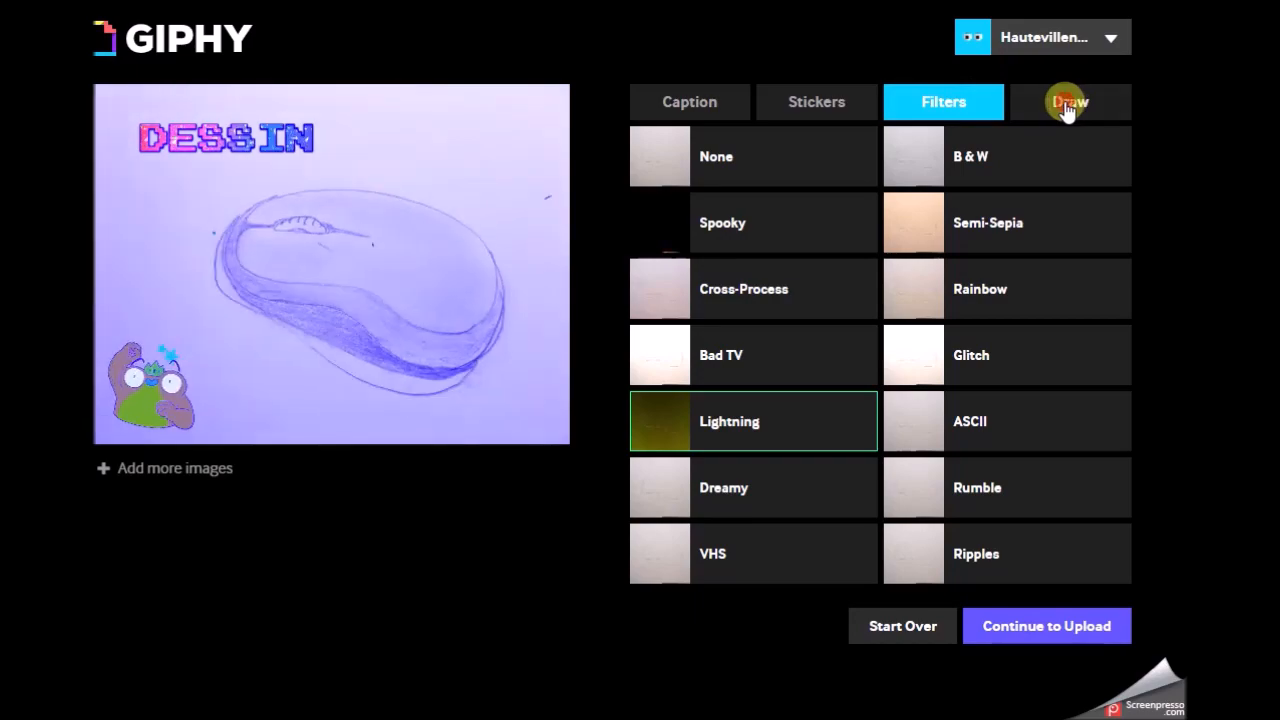
Step: Try freehand drawing on the GIF with a very large brush, painting thick black and green strokes
left_click(1068, 104)
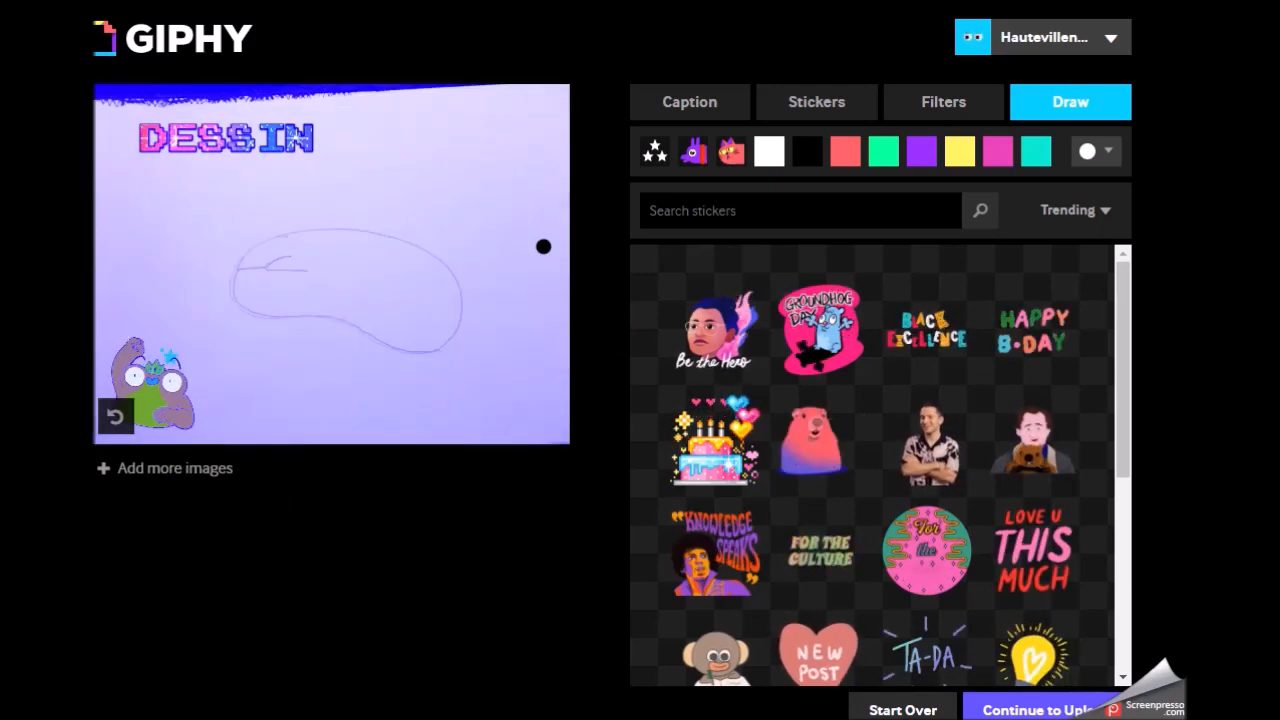
scroll(548, 249, "down", 1)
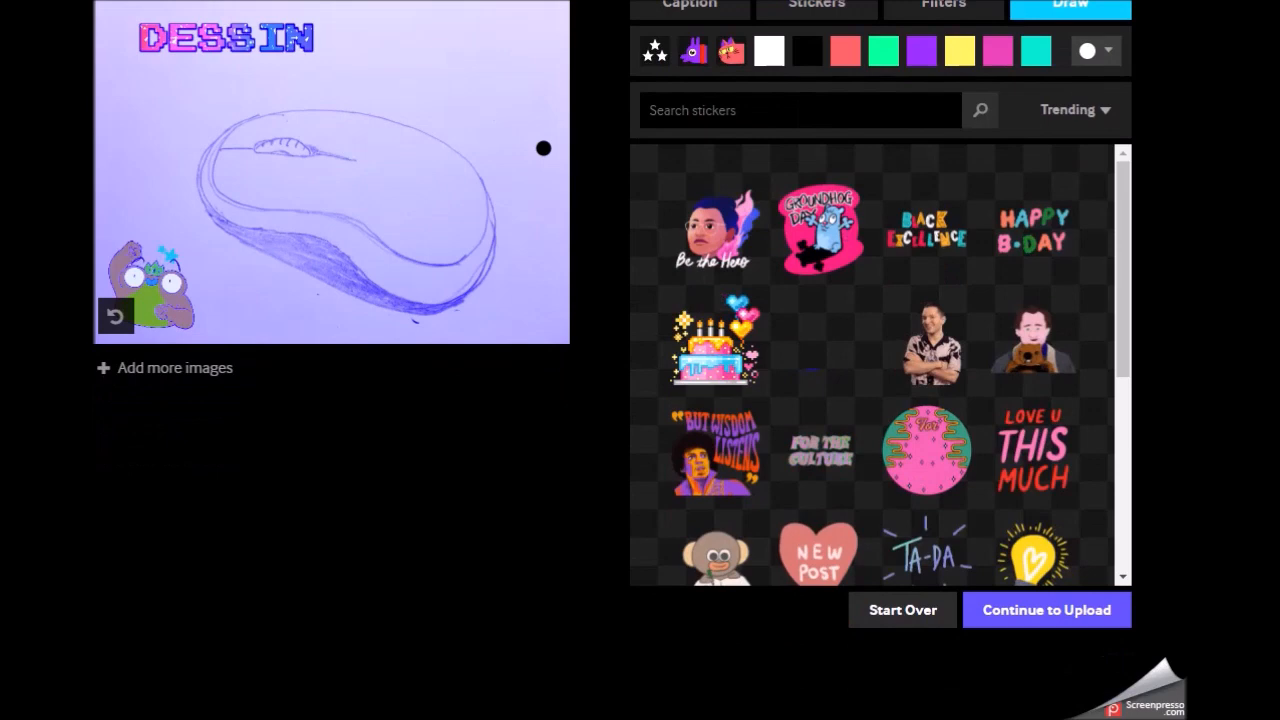
scroll(554, 249, "up", 1)
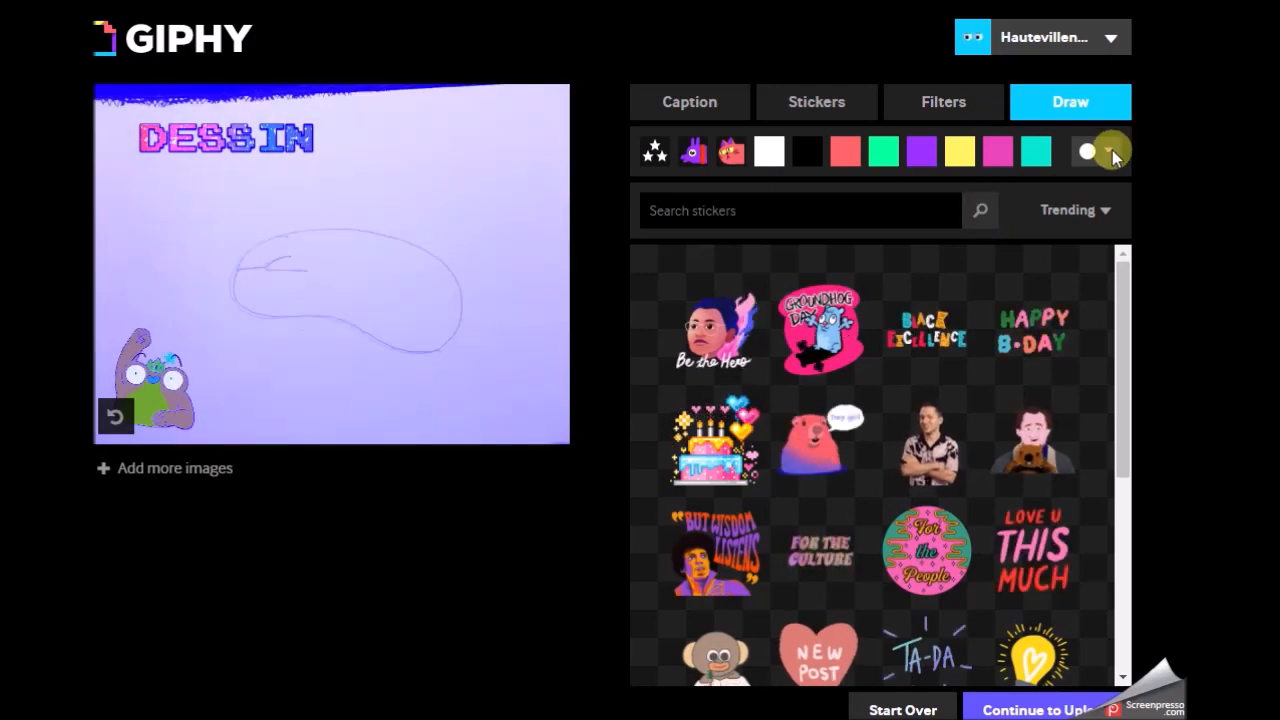
left_click(1110, 151)
left_click_drag(1103, 295, 1106, 224)
left_click_drag(396, 176, 560, 214)
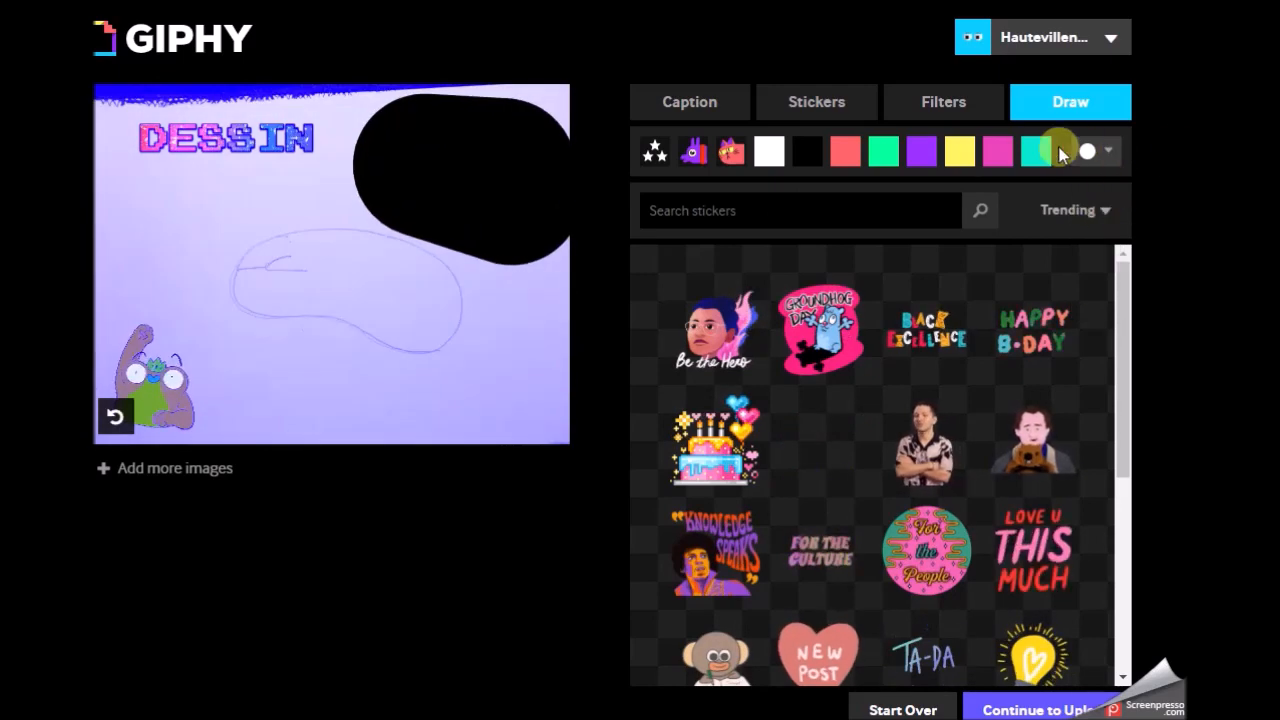
left_click(470, 326)
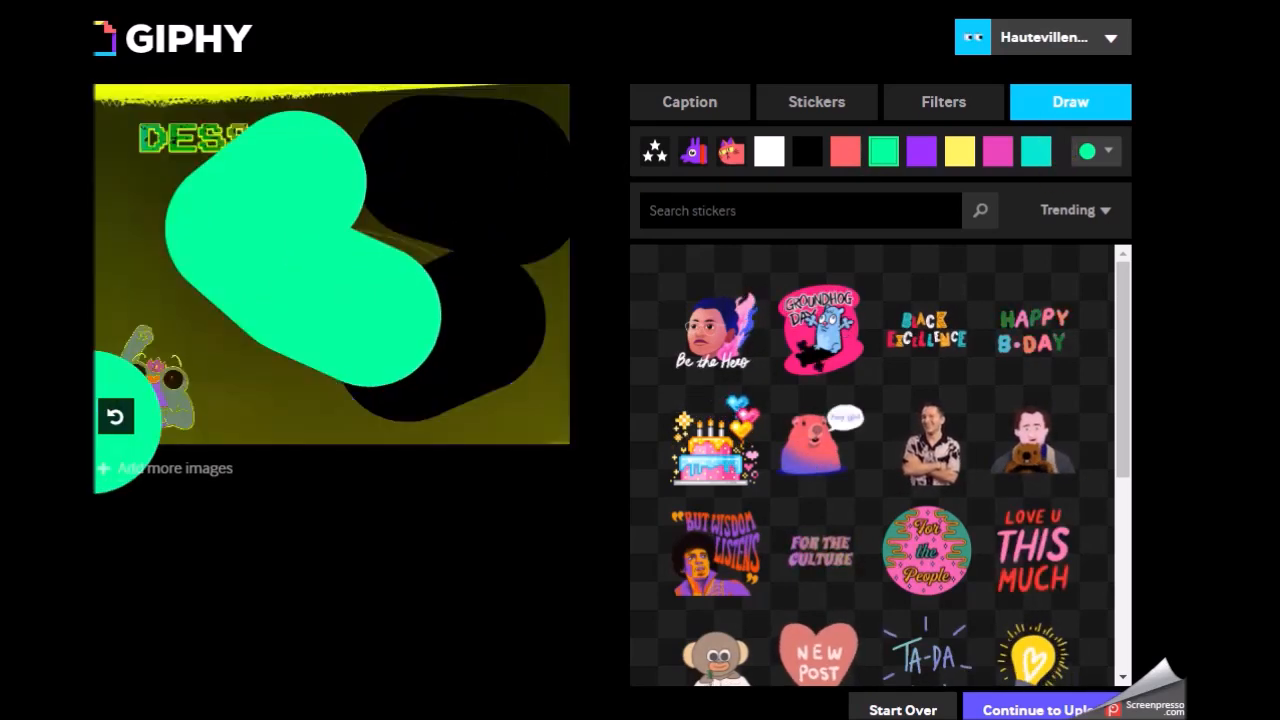
Step: Undo all the thick black and green brush strokes on the GIF
left_click(118, 418)
left_click(118, 418)
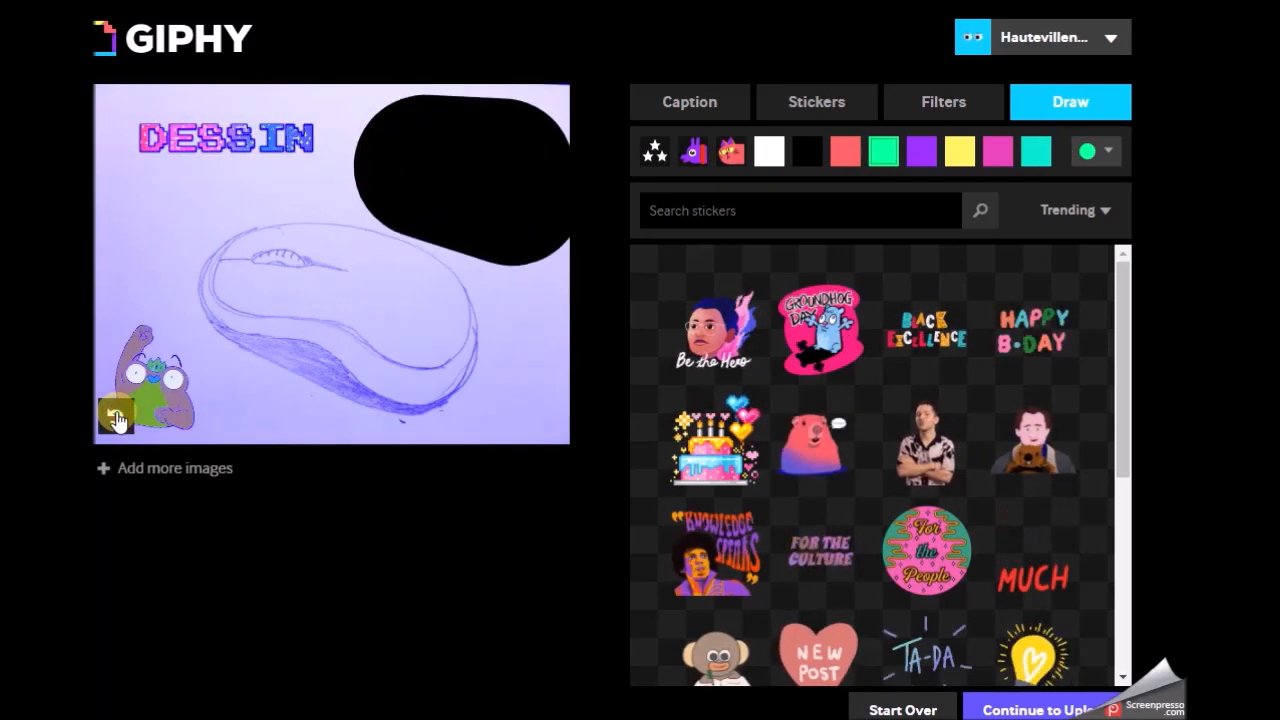
left_click(115, 418)
Step: Reduce the brush to a small size and draw a thin green squiggle down the image's right side
left_click(1097, 151)
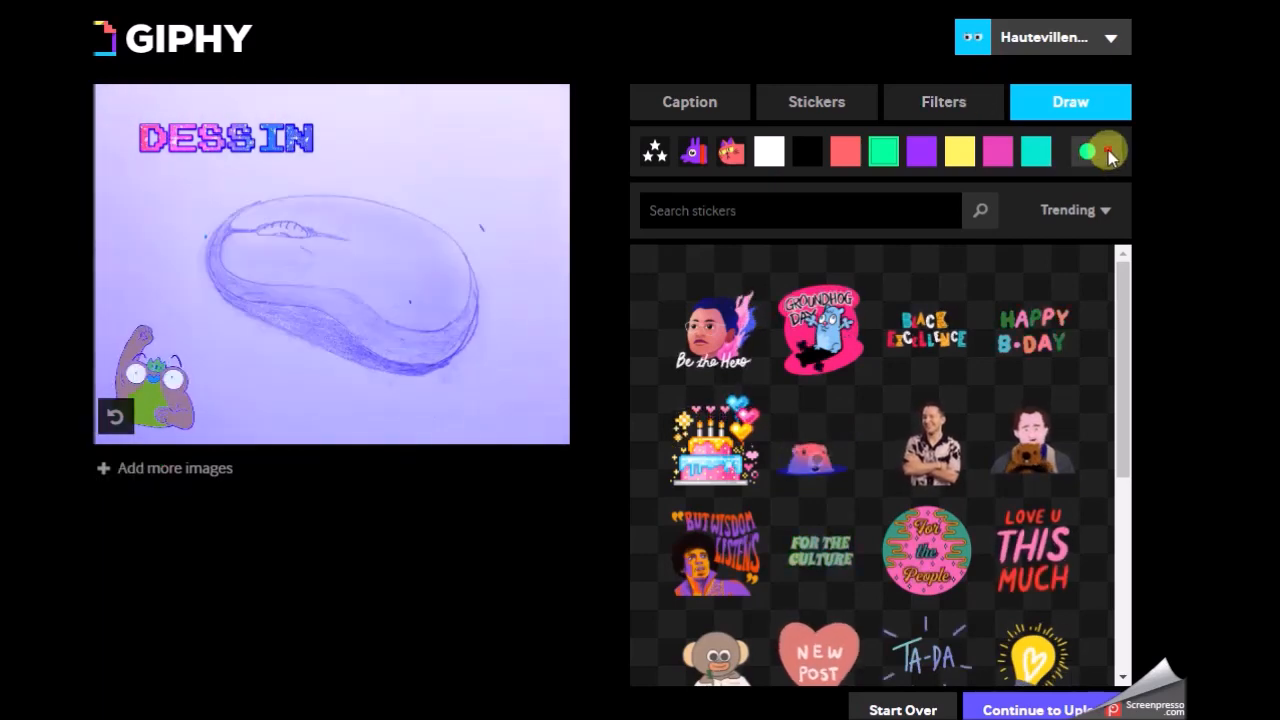
left_click_drag(1103, 233, 1100, 294)
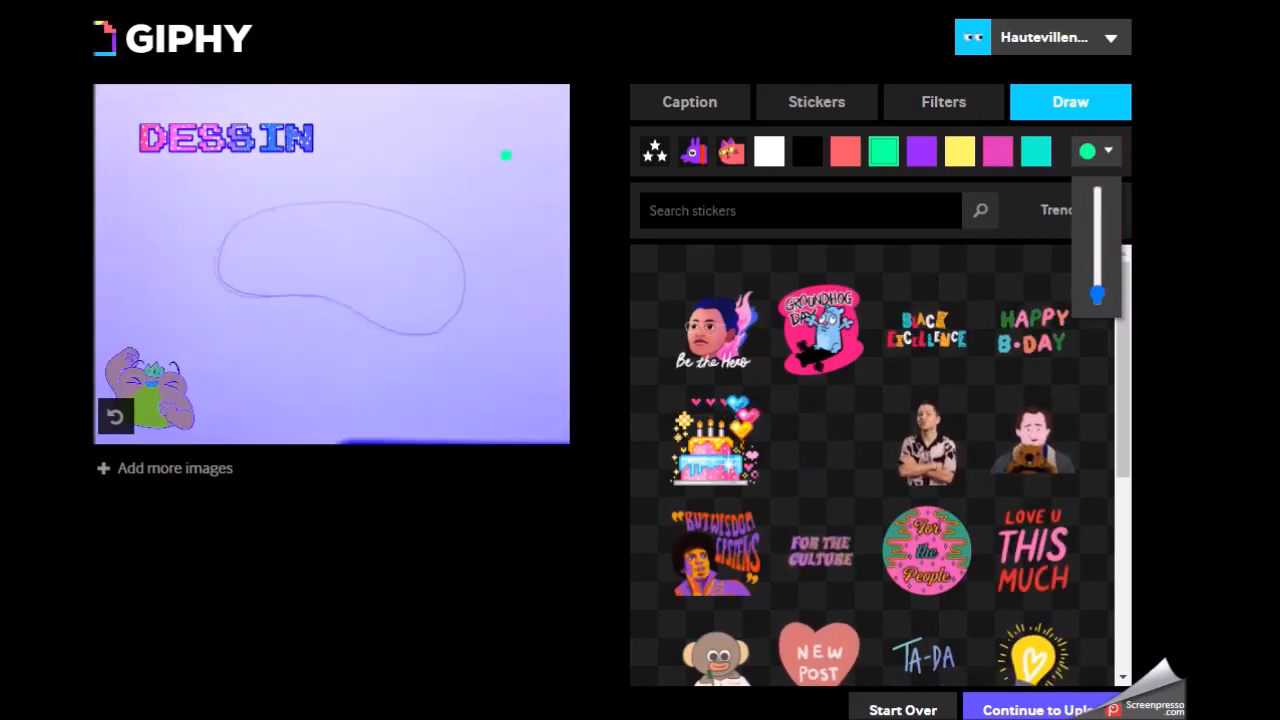
left_click_drag(483, 158, 530, 312)
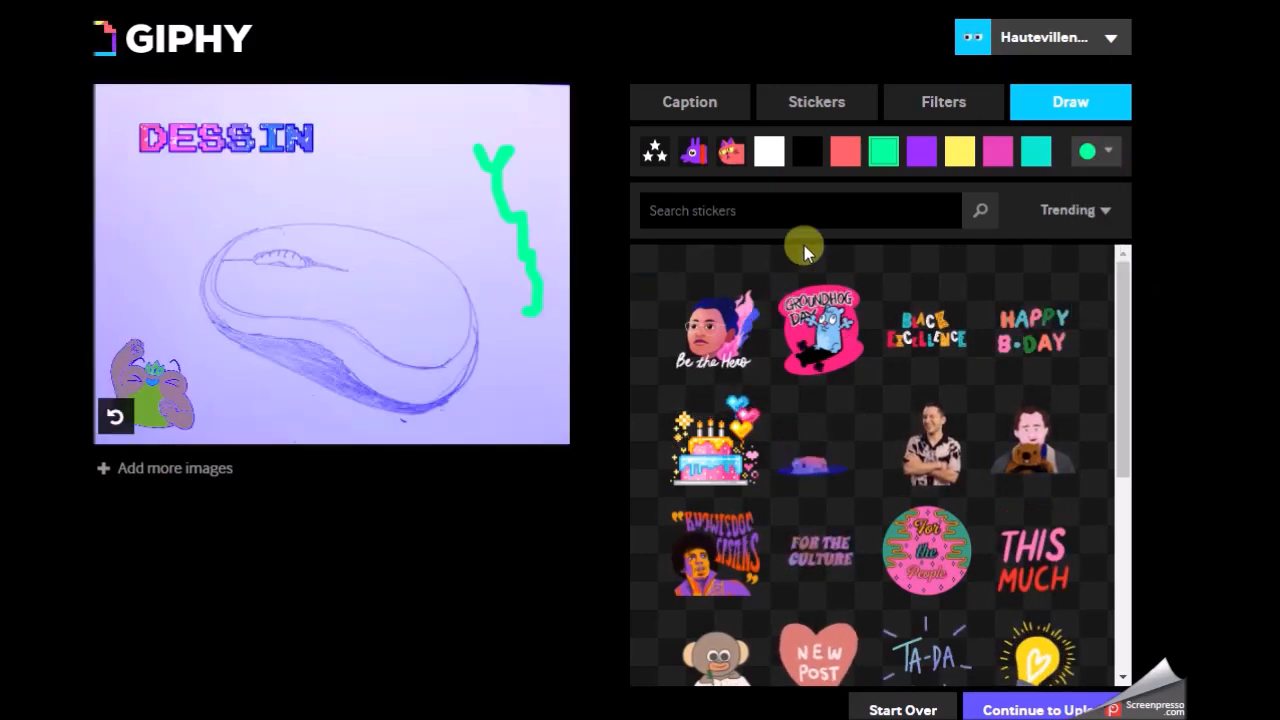
Step: Upload the decorated mouse-drawing GIF to GIPHY with Public on and display its media download links
scroll(894, 160, "down", 1)
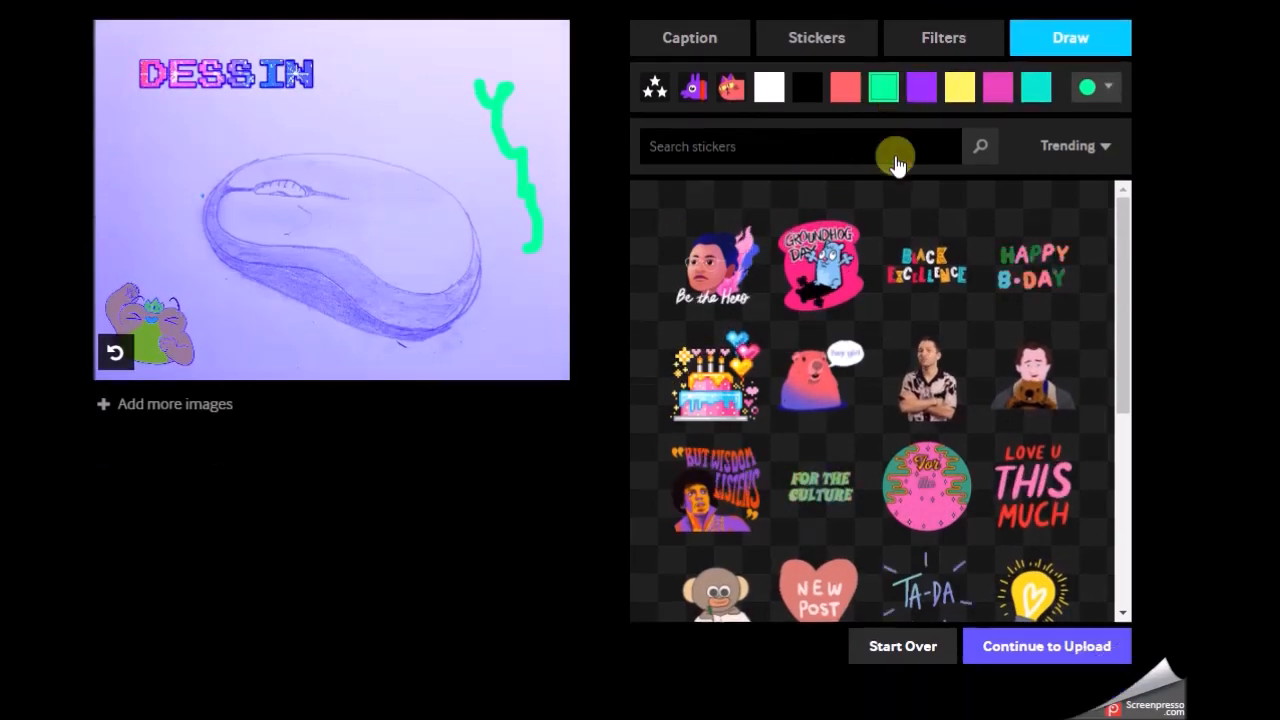
left_click(1020, 612)
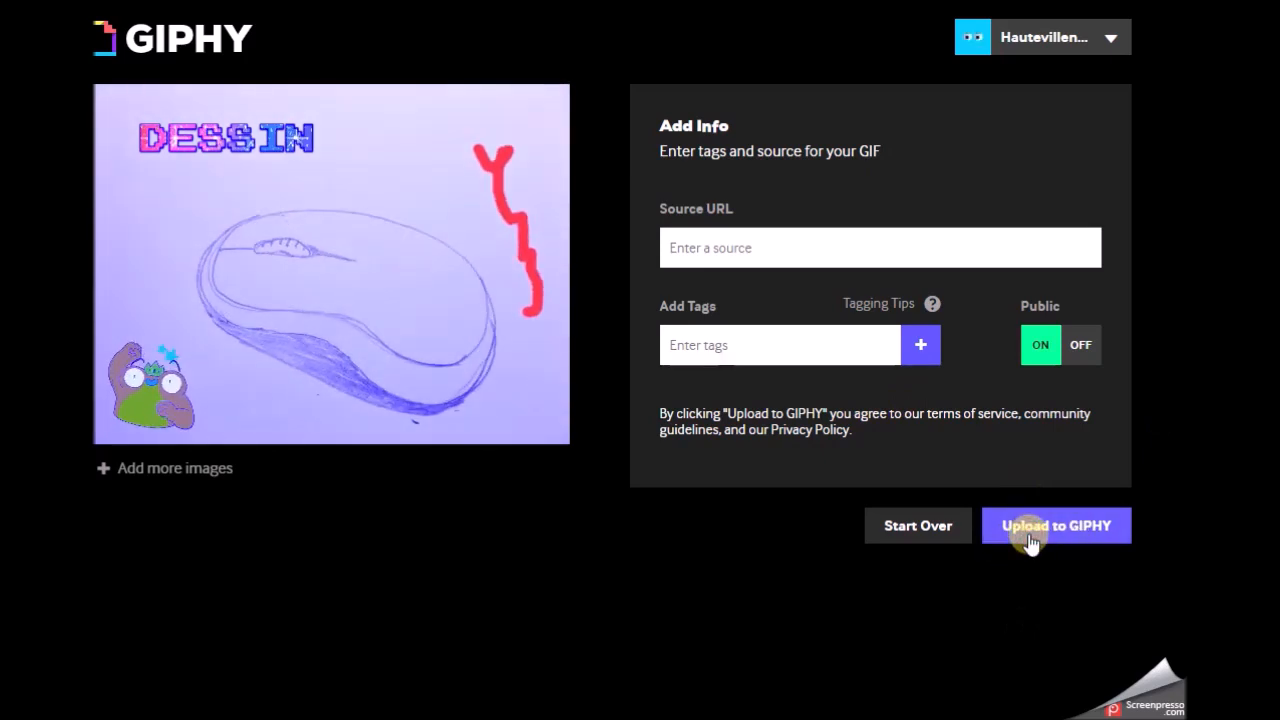
left_click(1031, 541)
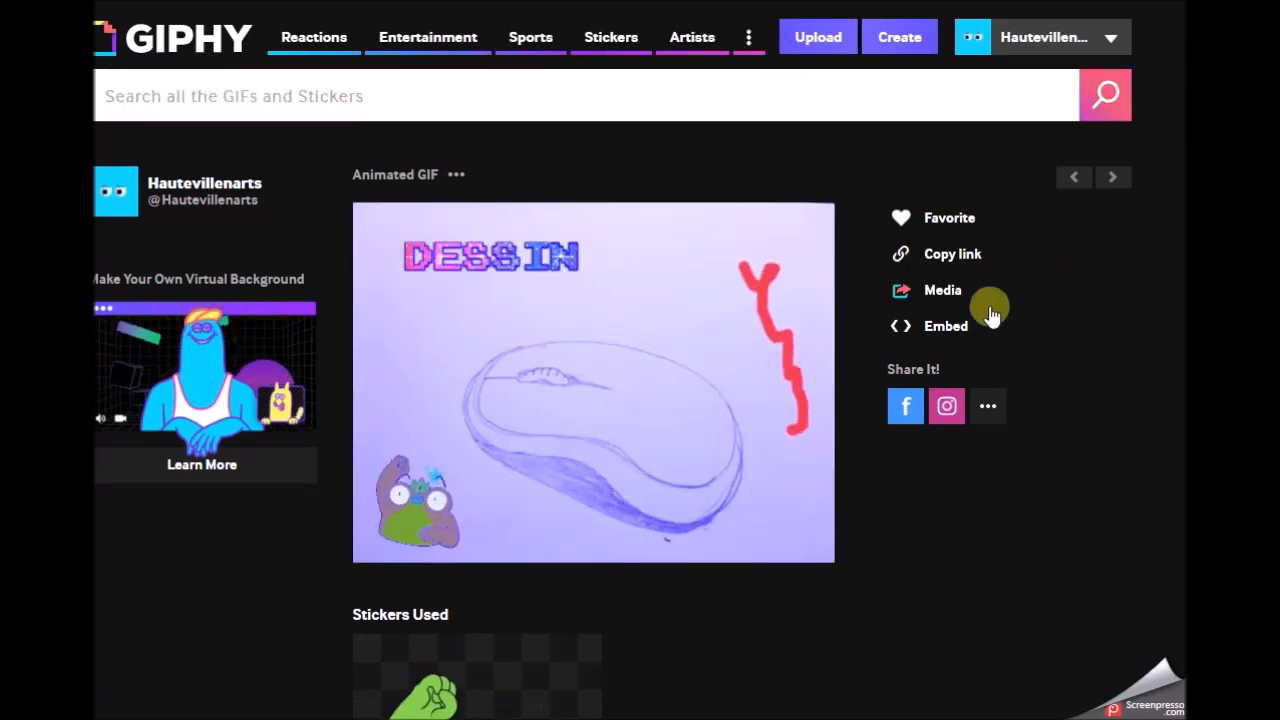
left_click(940, 292)
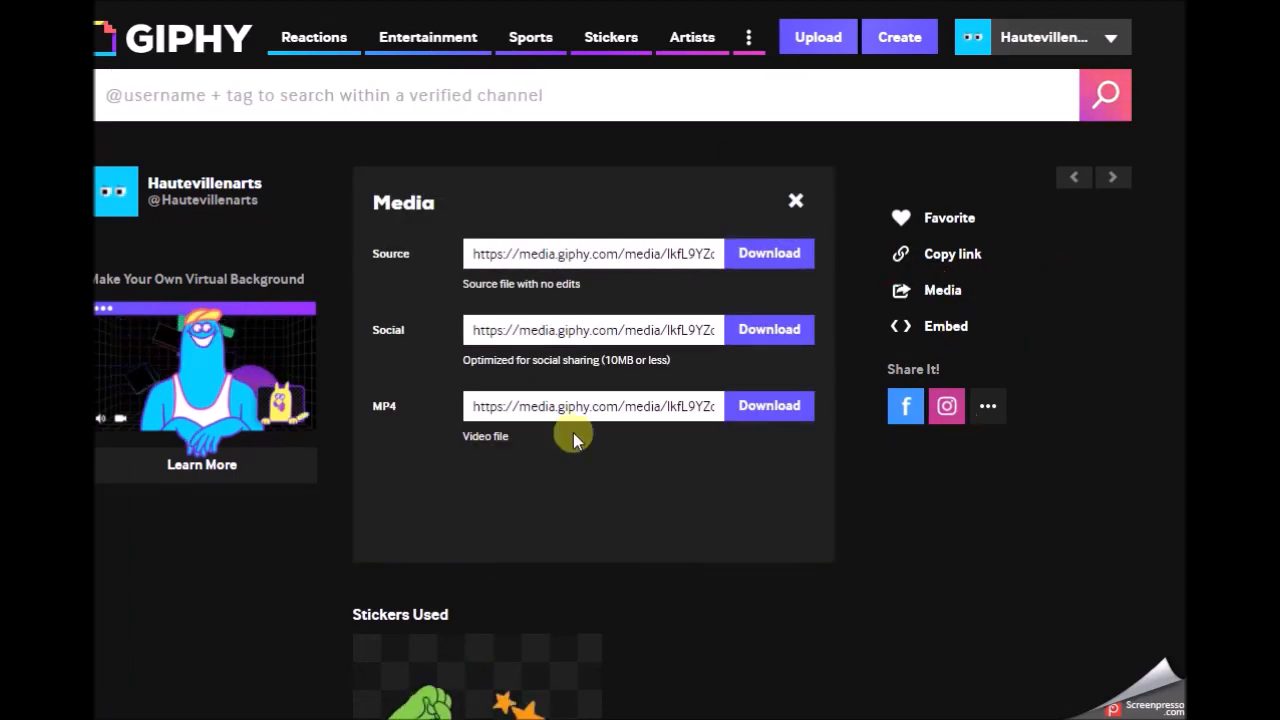